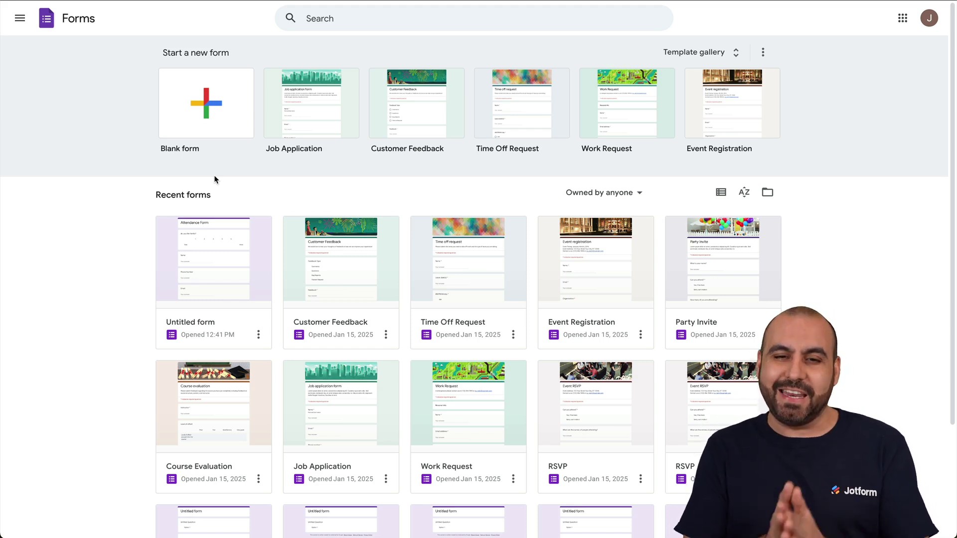
Show the Google apps grid, scrolled down to the Forms tile
left_click(902, 18)
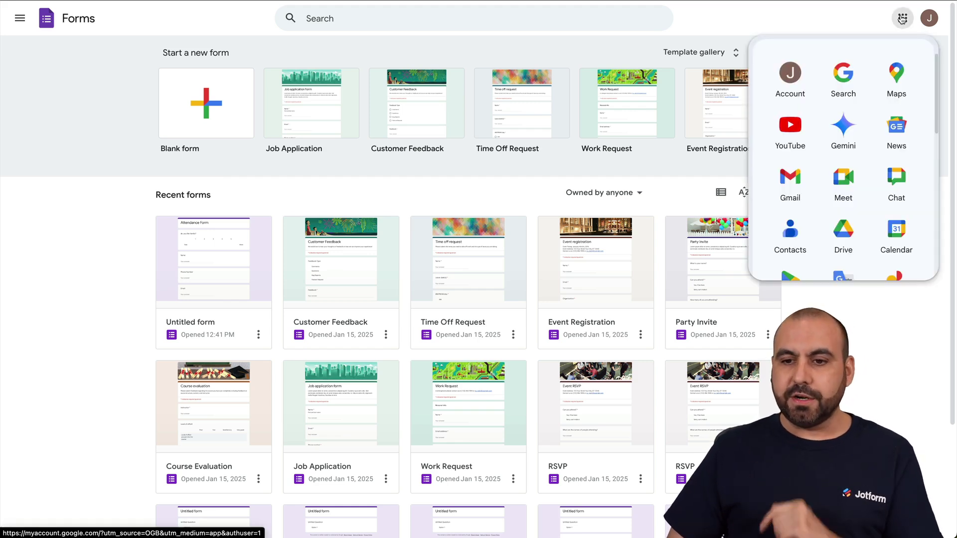
scroll(810, 194, "down", 6)
scroll(810, 193, "down", 5)
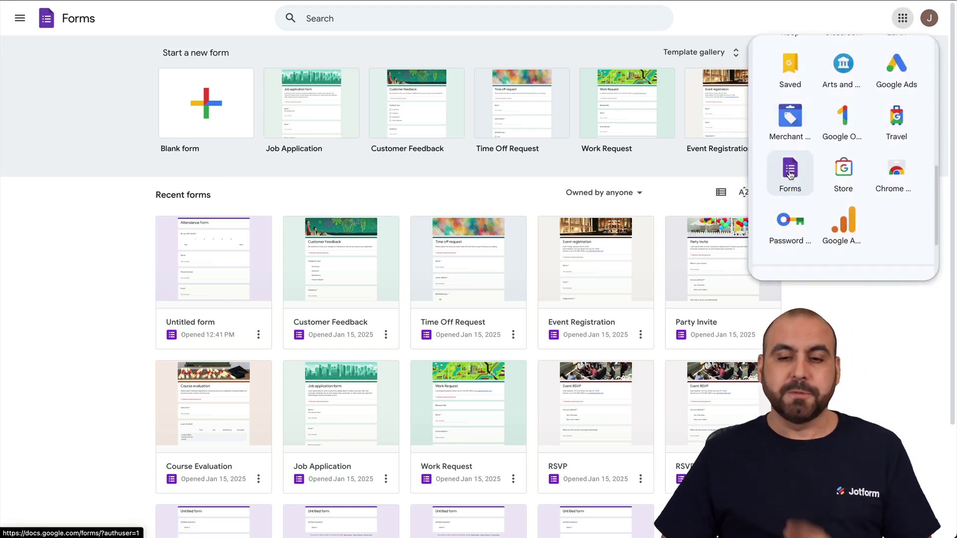
Create a blank form with a linear scale question titled 'Was the event helpful for your business?'
left_click(789, 174)
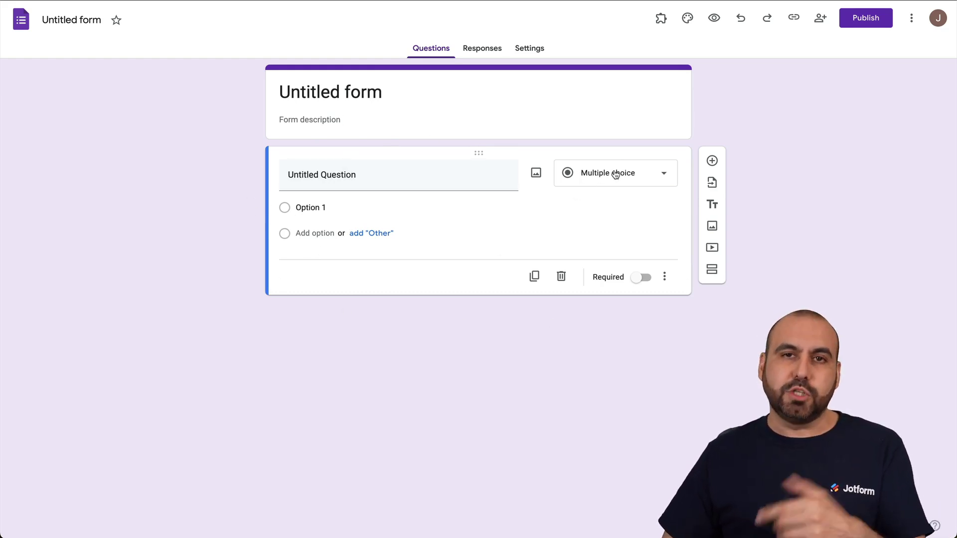
left_click(633, 173)
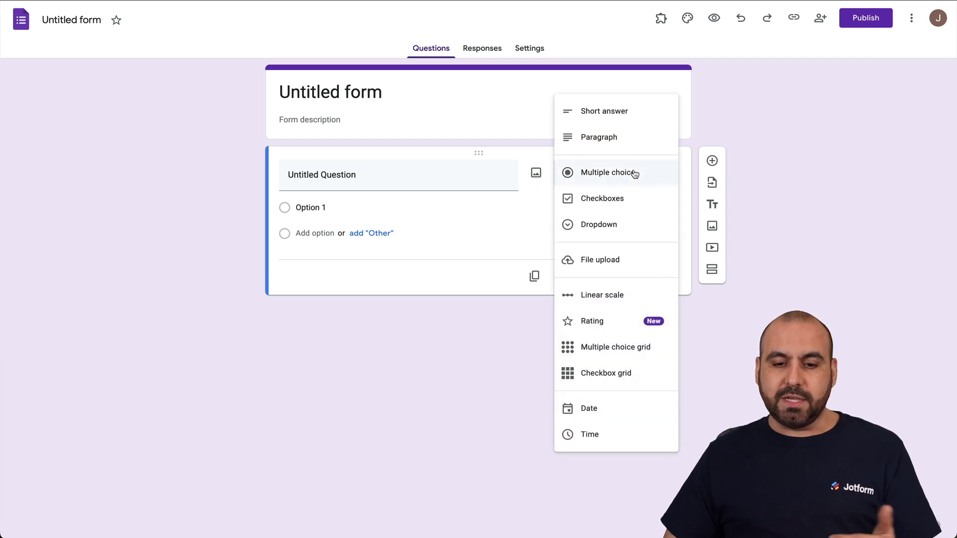
left_click(604, 294)
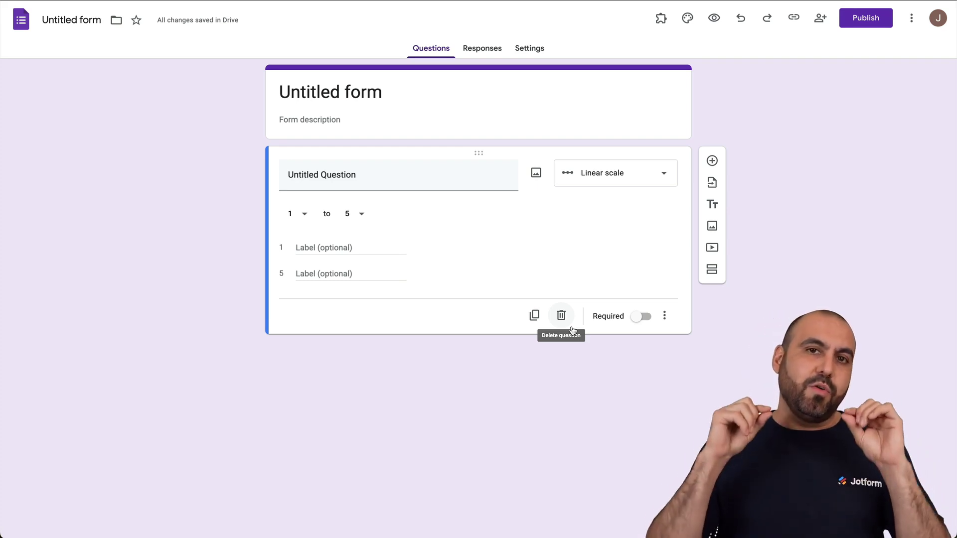
left_click(379, 174)
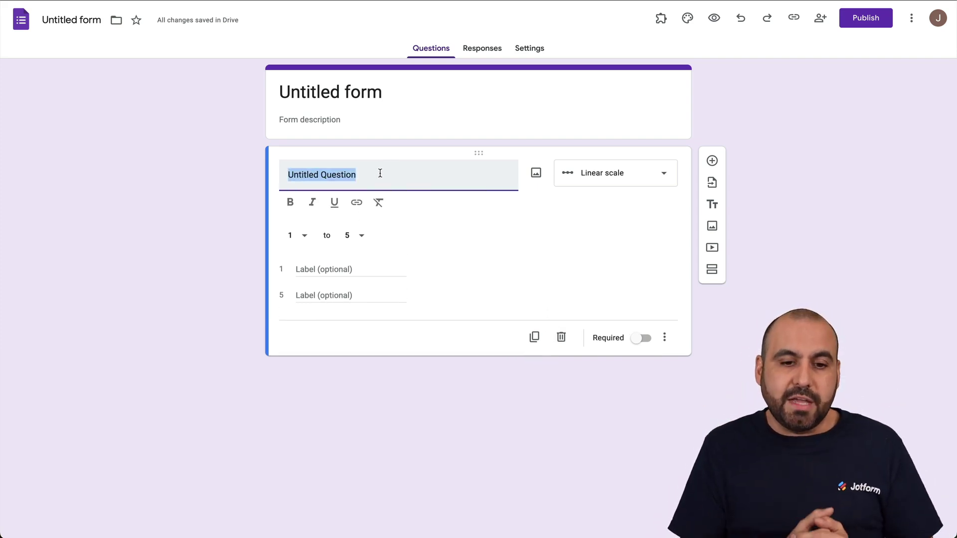
type("Was the event helpful for your business?")
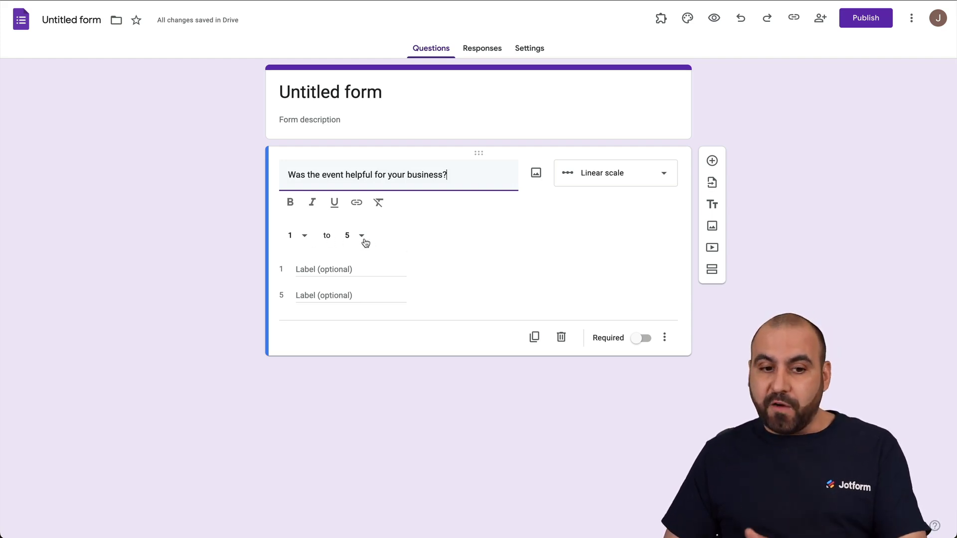
Set the linear scale to run from 1 to 10
left_click(294, 238)
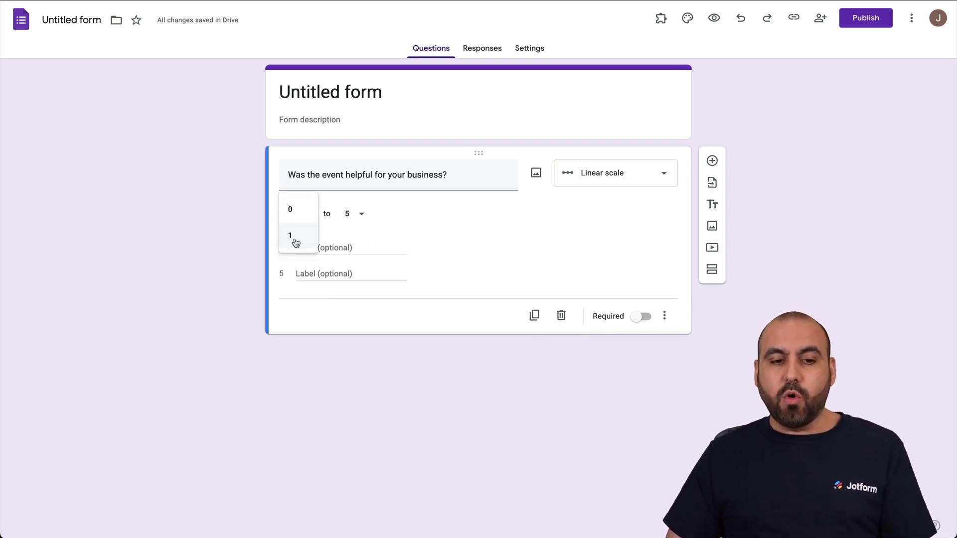
left_click(313, 241)
left_click(361, 219)
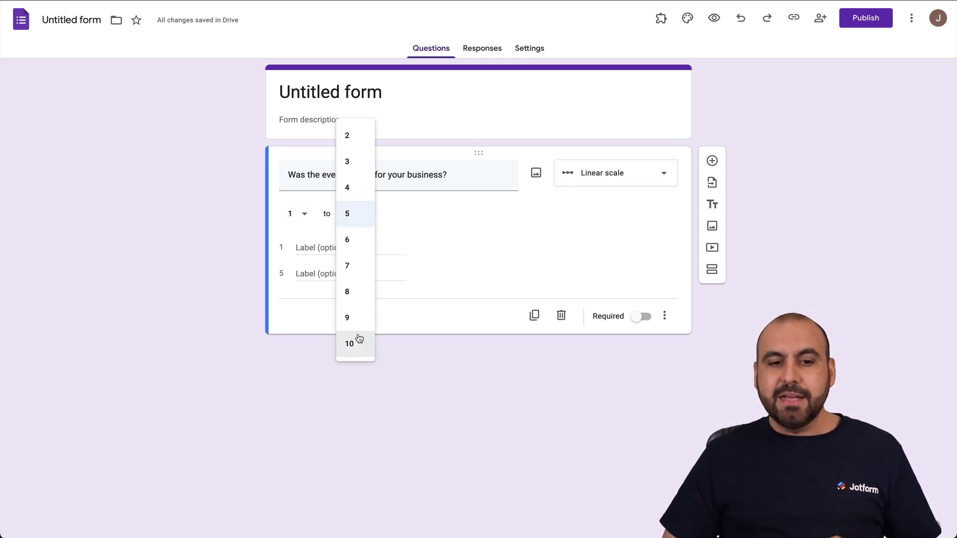
left_click(357, 214)
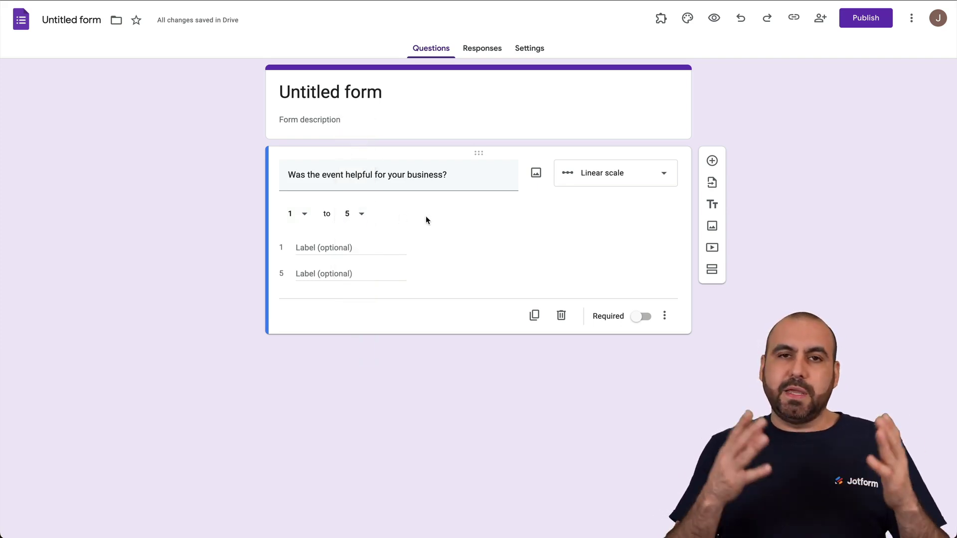
left_click(361, 215)
left_click(358, 342)
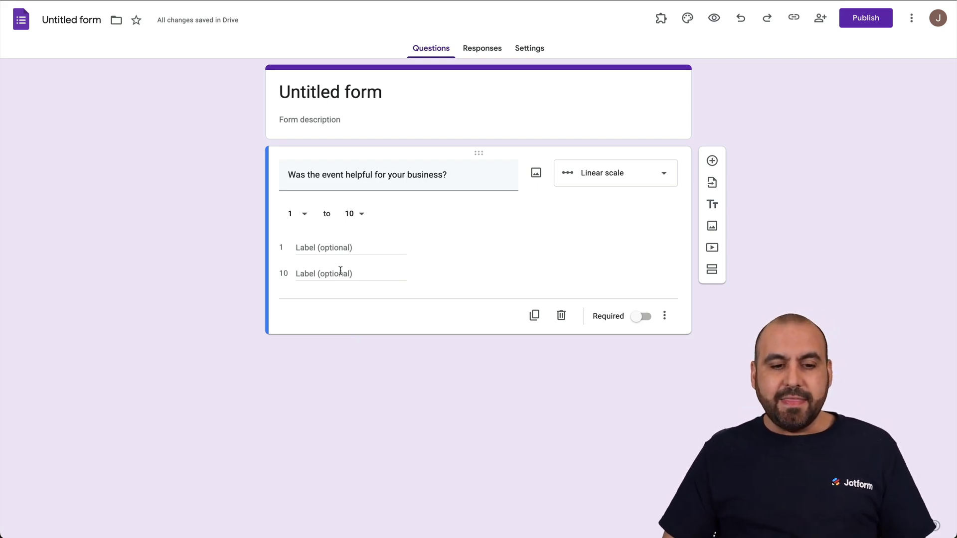
Label the scale ends 'Not So Much' and 'Very Helpful' and make the question required
left_click(346, 249)
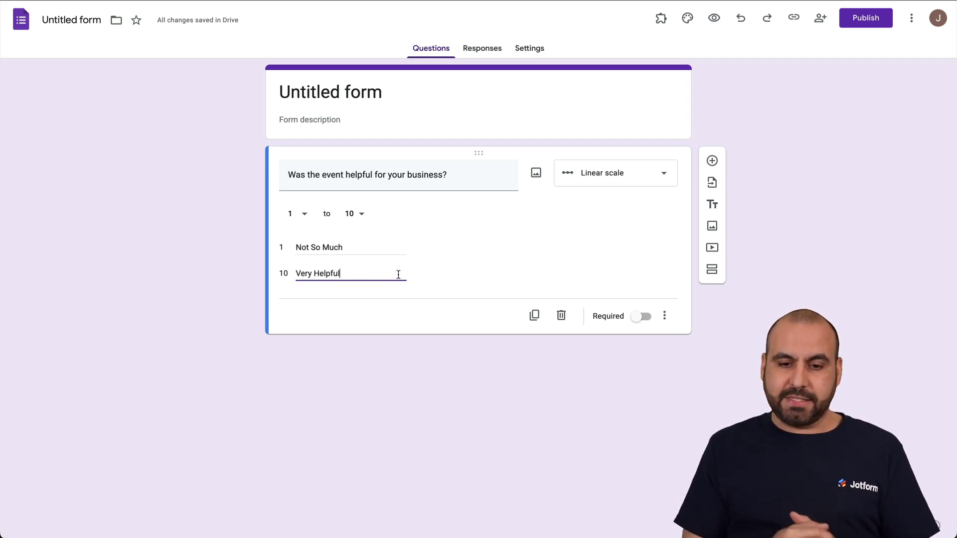
left_click(643, 317)
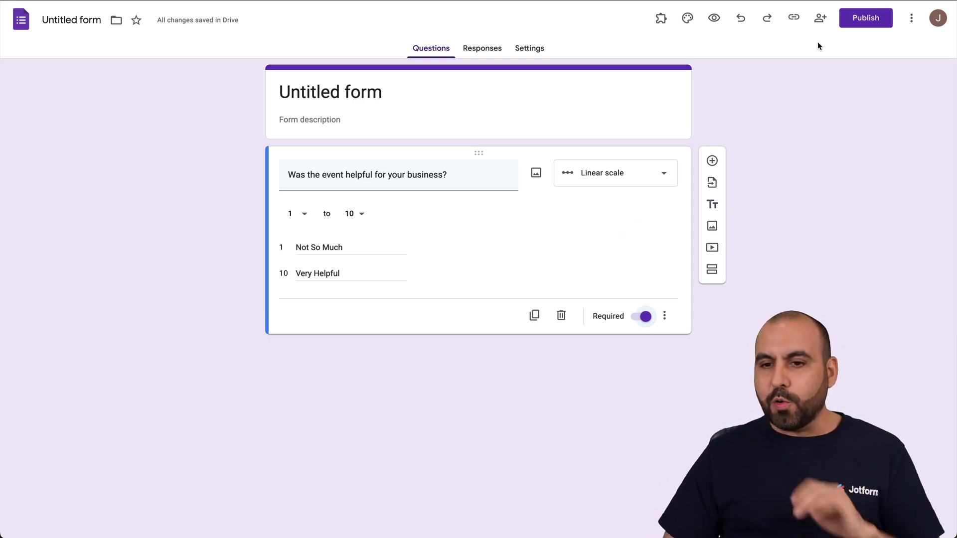
left_click(861, 18)
Publish the form, copy its responder link, and submit a test rating of 7
left_click(589, 182)
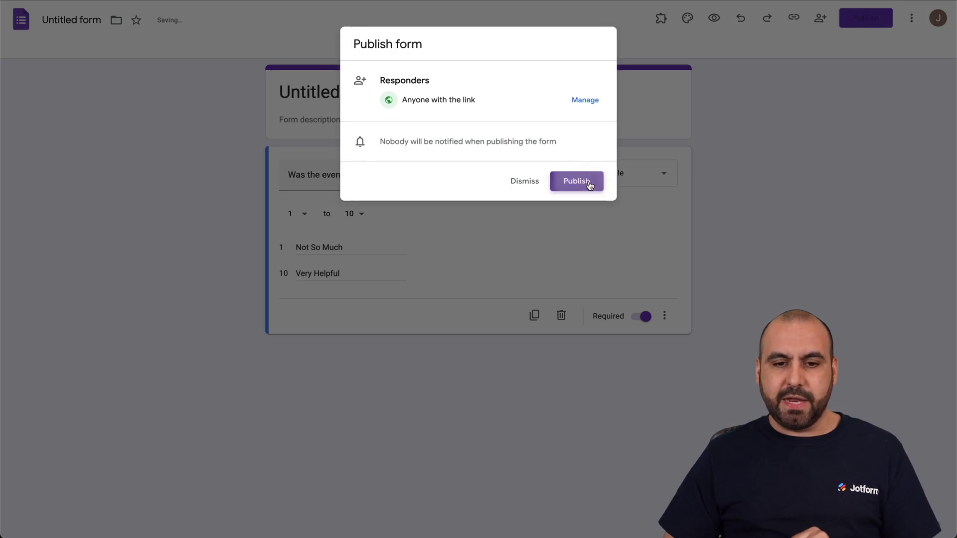
left_click(863, 19)
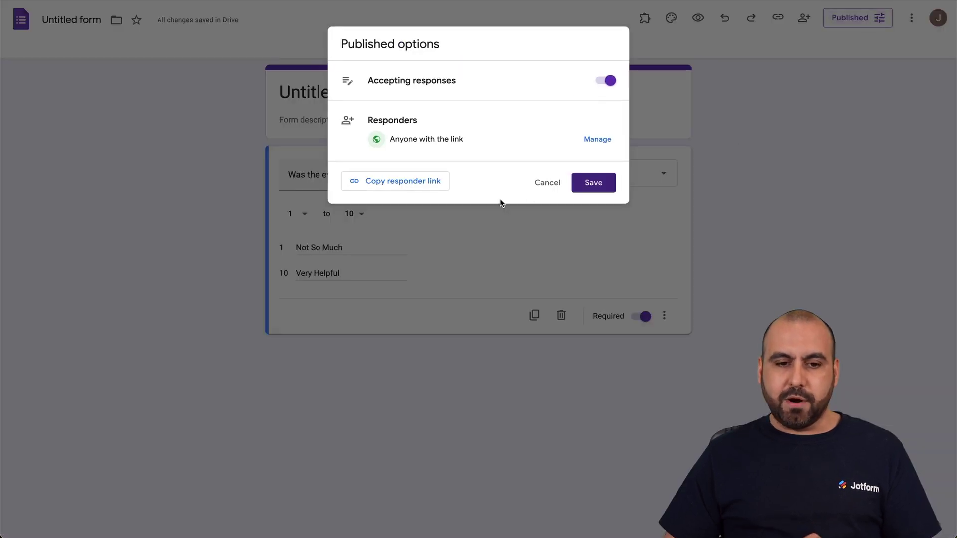
left_click(428, 185)
left_click(501, 248)
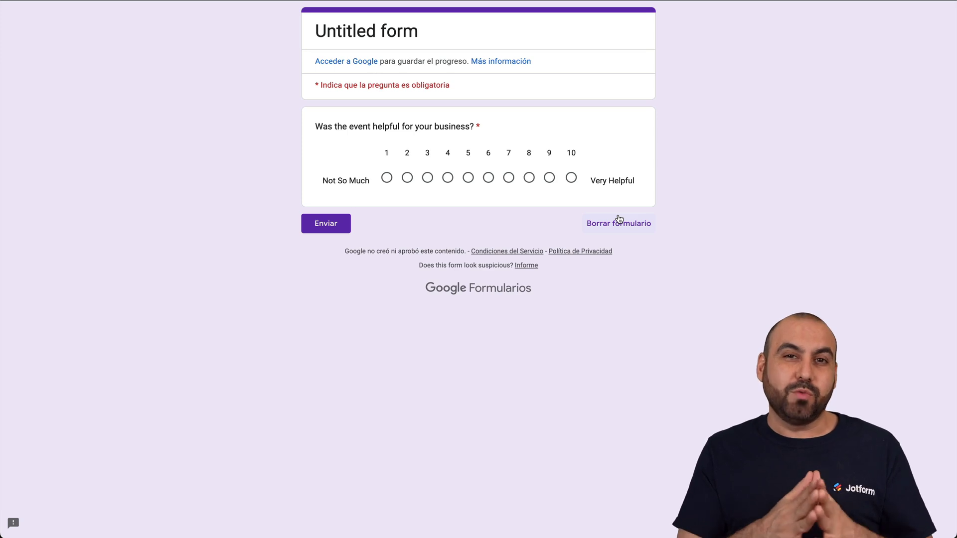
left_click(508, 178)
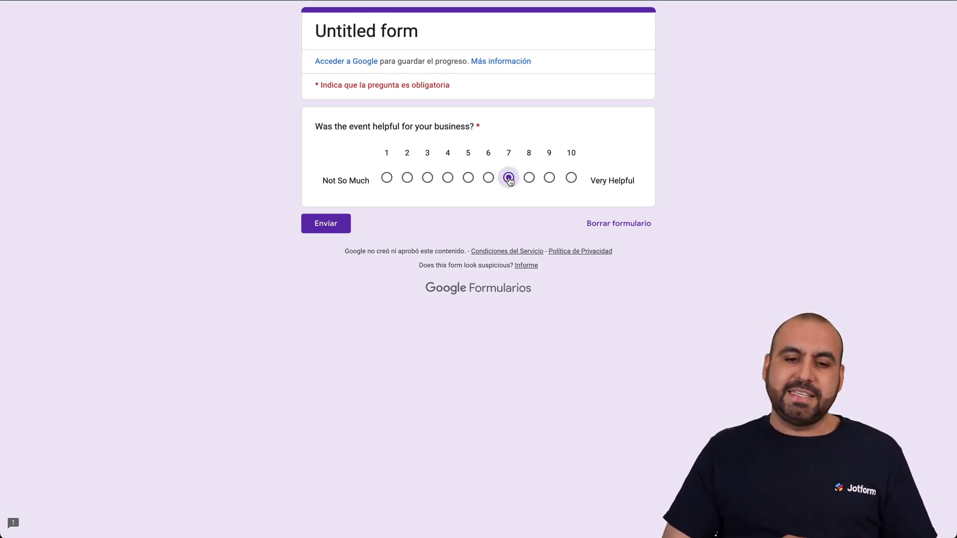
left_click(335, 225)
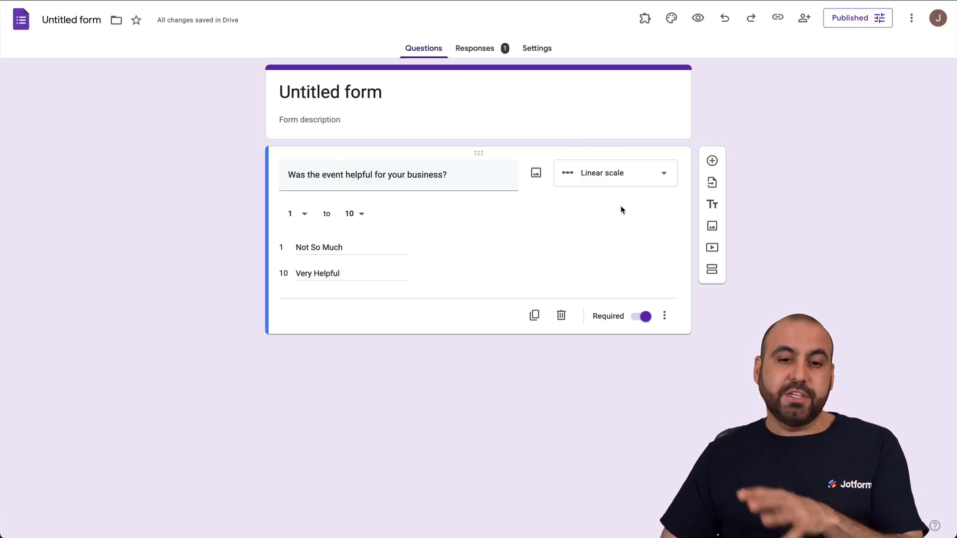
Insert the BUSINESS sign image from a Google Images 'business' search into the question
triple_click(334, 248)
triple_click(341, 274)
triple_click(387, 173)
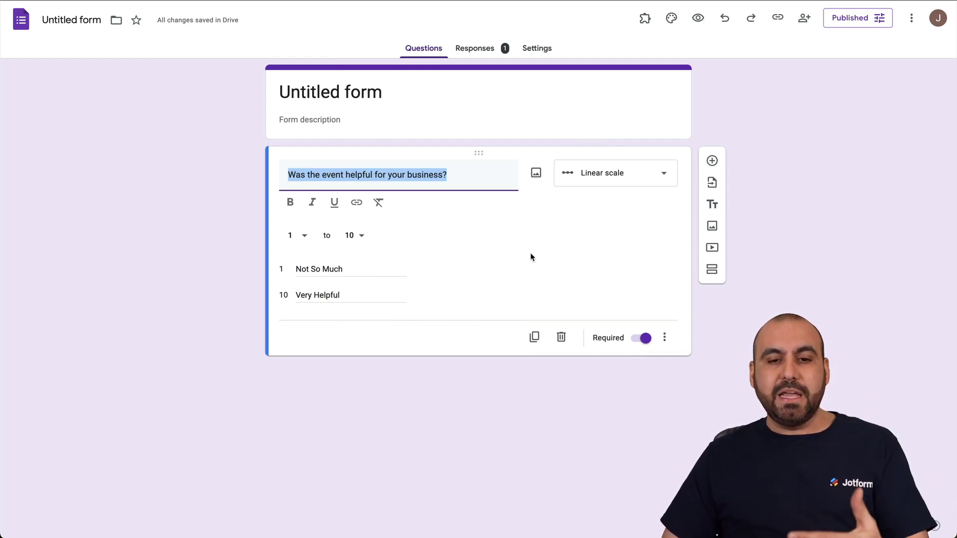
left_click(536, 174)
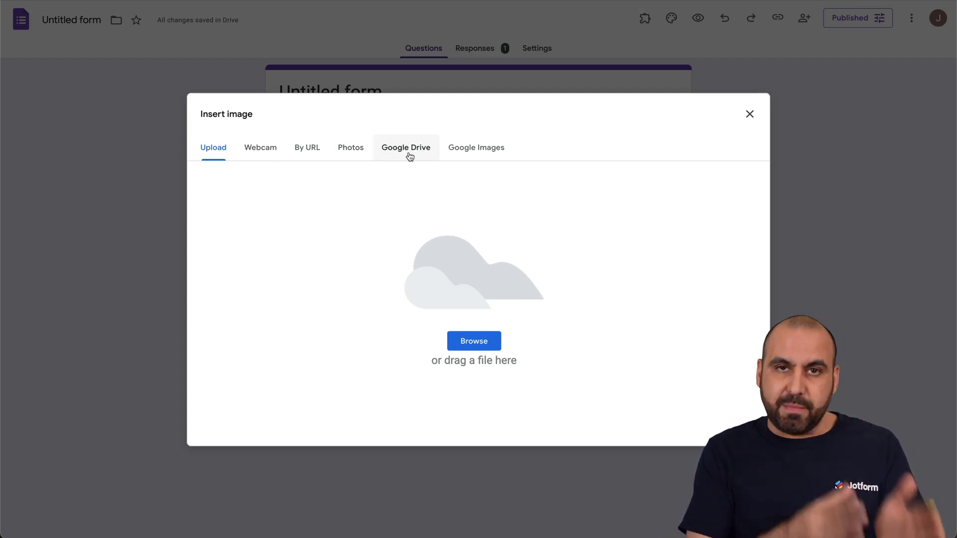
left_click(461, 156)
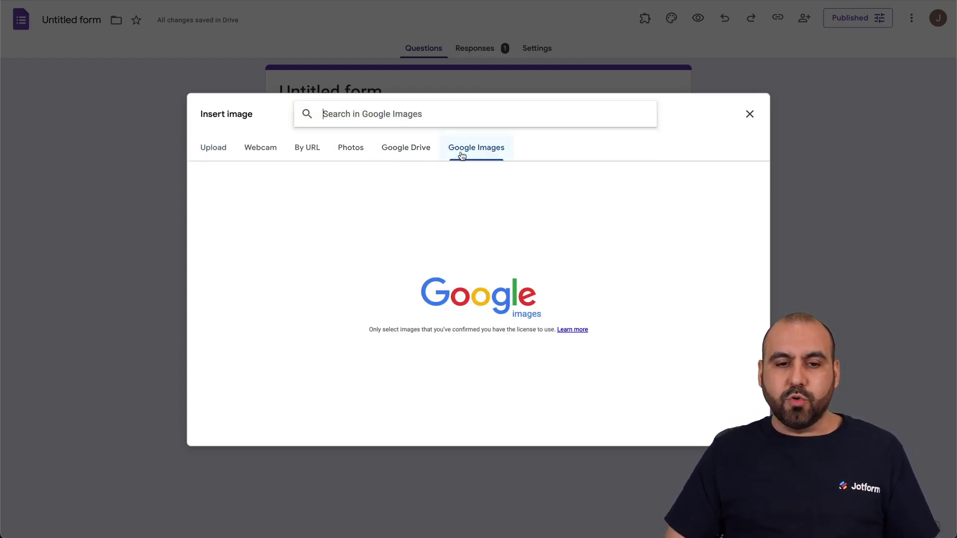
type("business")
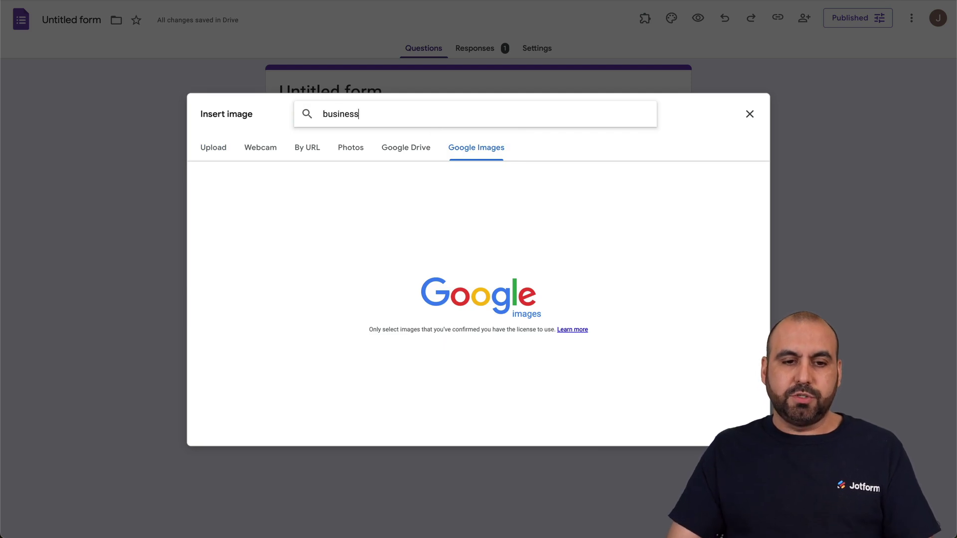
key("Return")
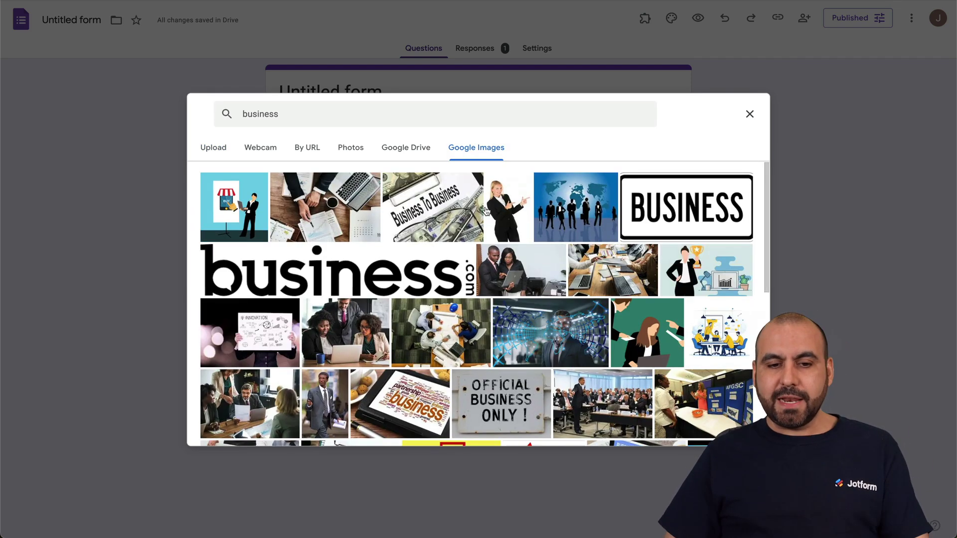
left_click(692, 209)
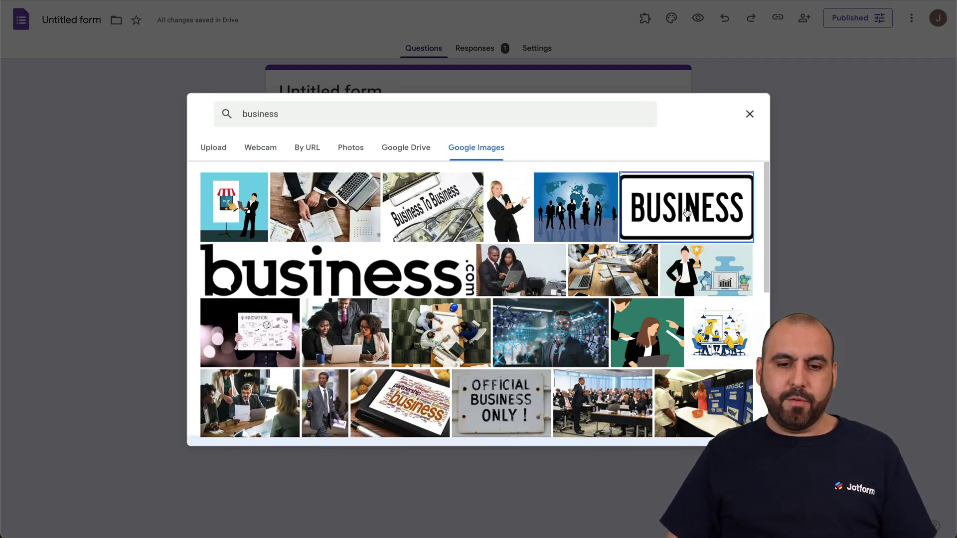
left_click(742, 430)
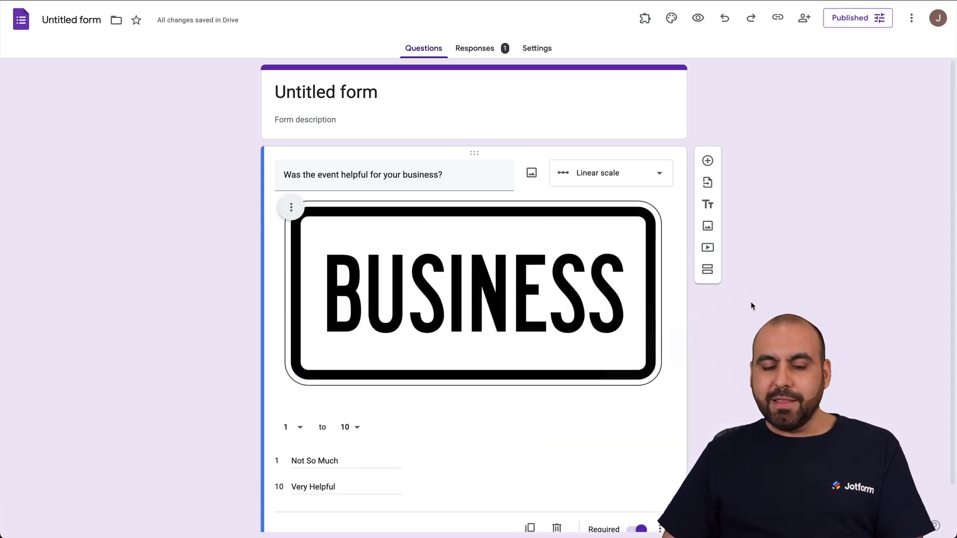
Load the live form link in a new incognito window
key("super+shift+n")
key("super+v")
key("Return")
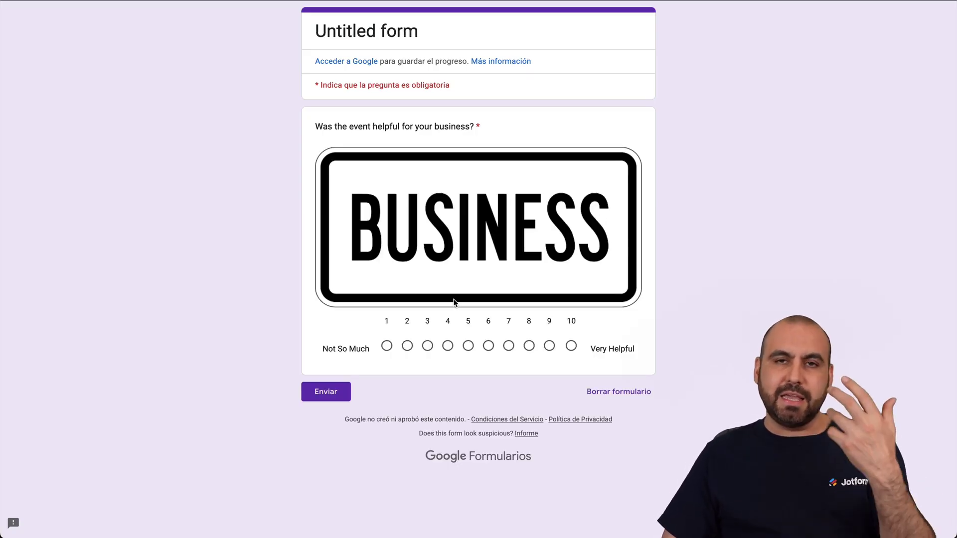
Submit a second test rating of 5, then view the Responses summary
left_click(467, 345)
left_click(336, 389)
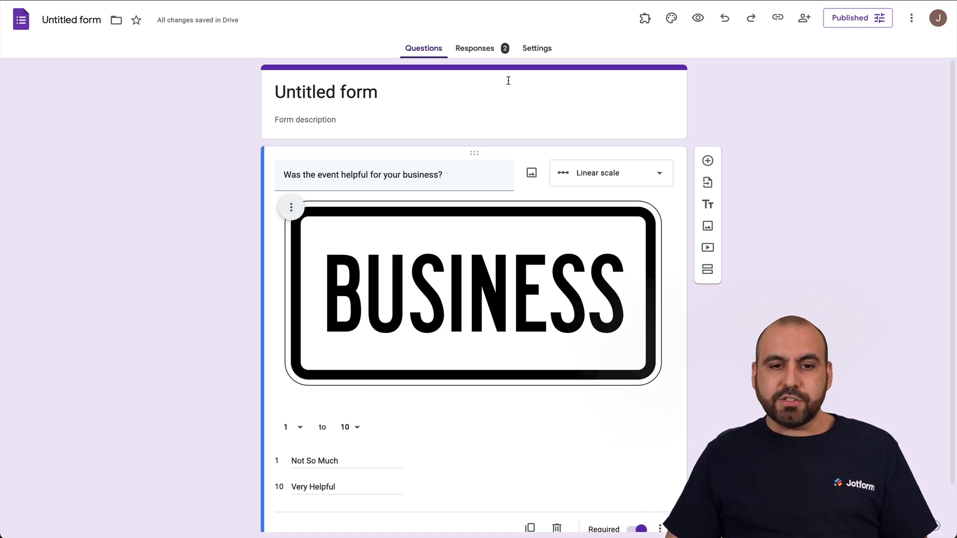
left_click(473, 50)
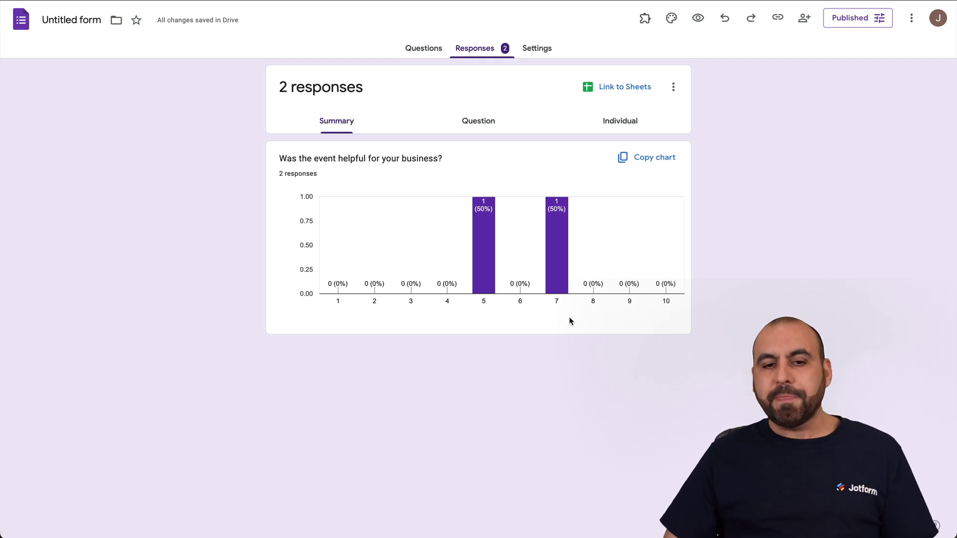
Review both responses individually, then link them to a new 'Untitled form (Responses)' spreadsheet
left_click(482, 128)
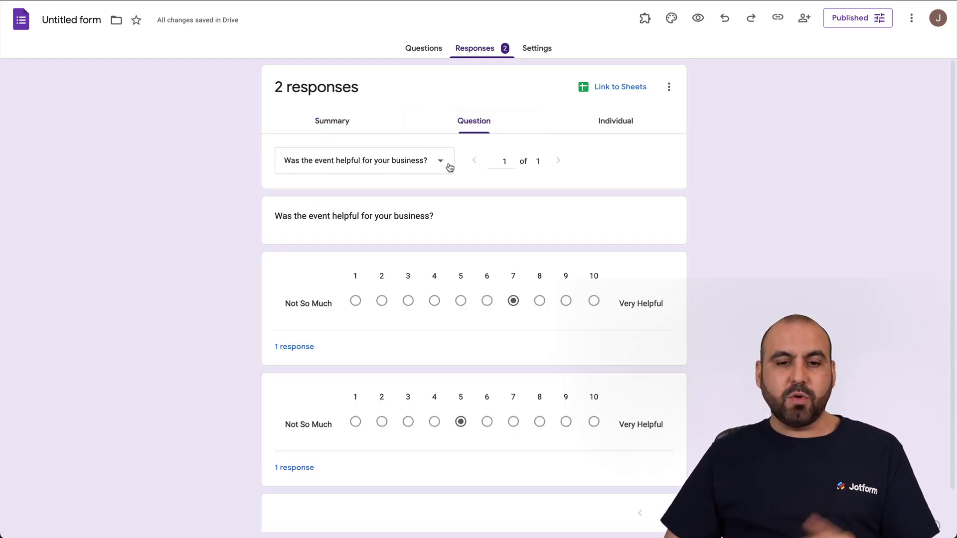
left_click(620, 131)
scroll(398, 245, "down", 3)
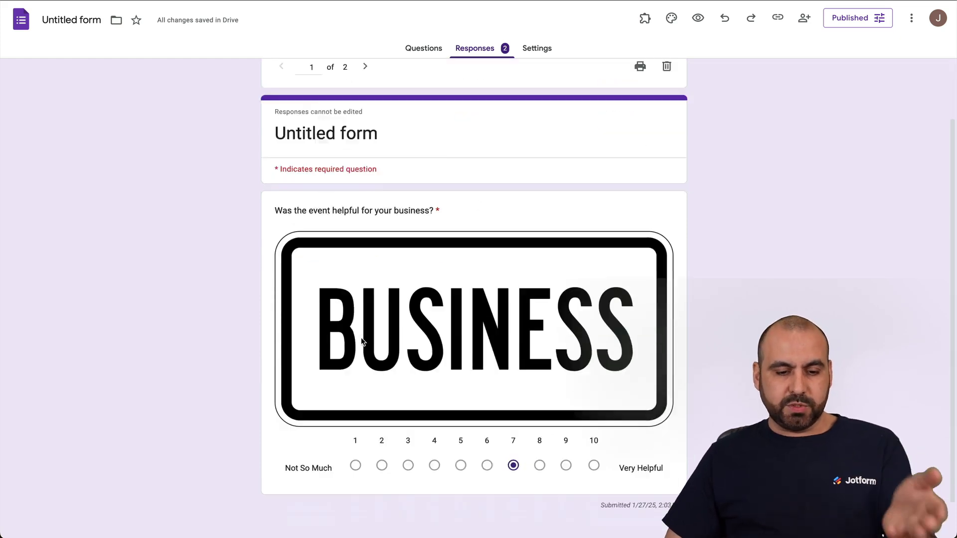
scroll(349, 177, "up", 3)
left_click(365, 155)
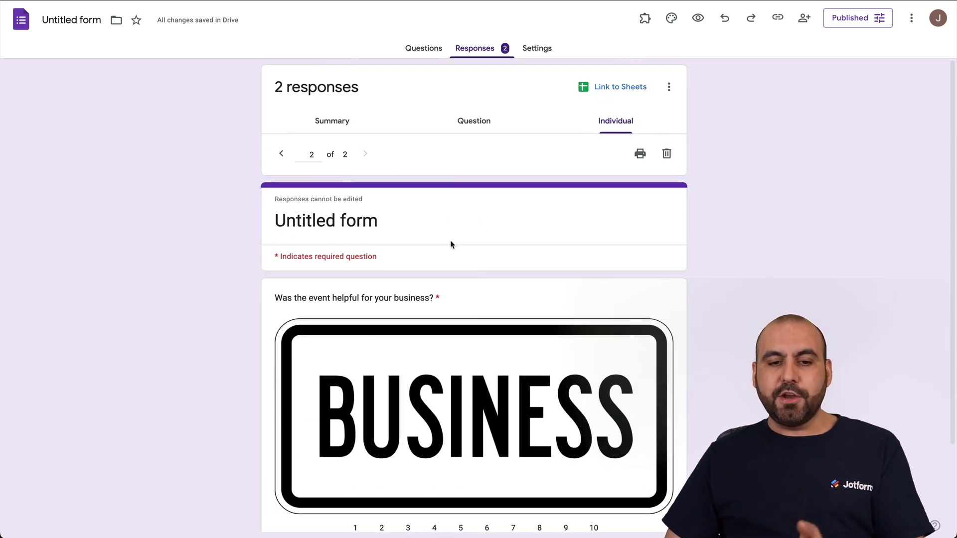
scroll(485, 317, "down", 2)
scroll(486, 316, "up", 2)
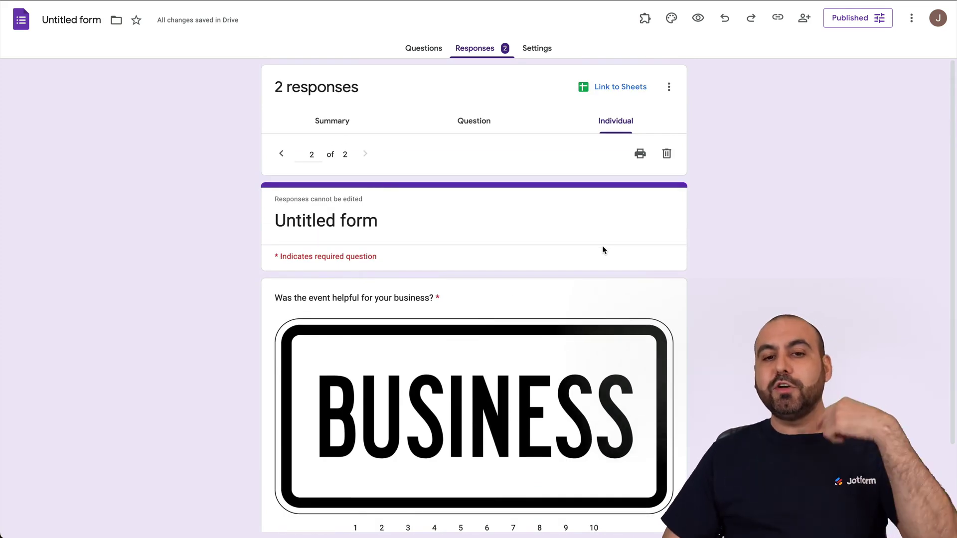
left_click(620, 94)
left_click(605, 153)
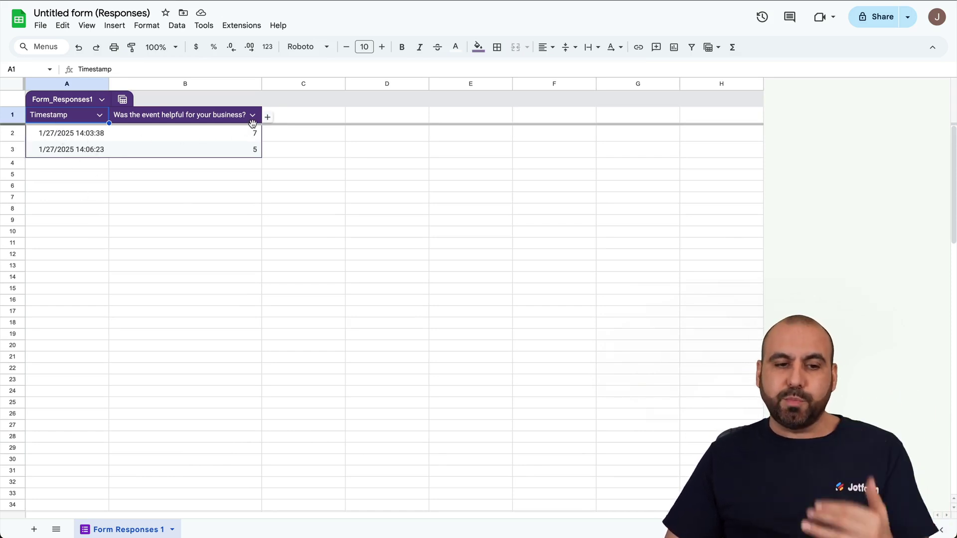
Check the ratings 7 in cell B2 and 5 in cell B3
left_click(253, 138)
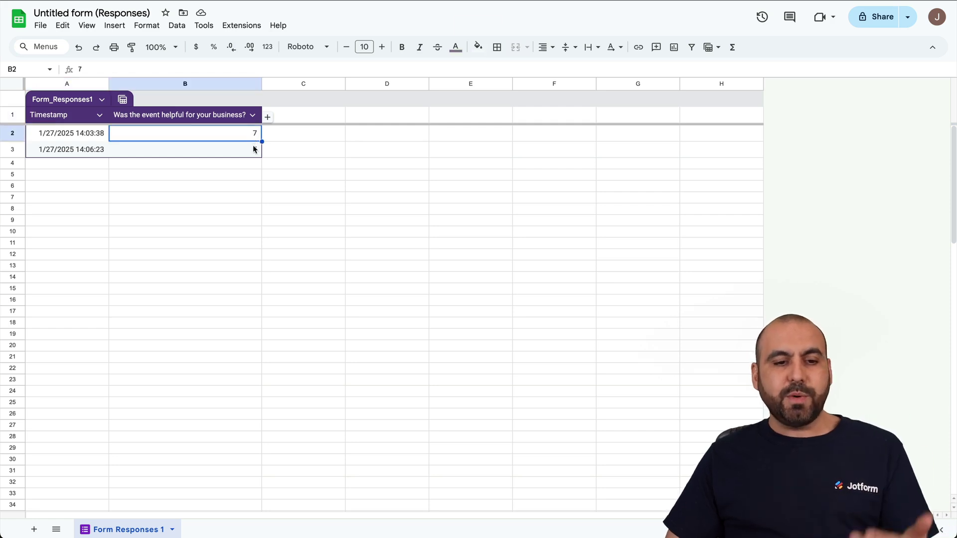
left_click(254, 152)
left_click(263, 183)
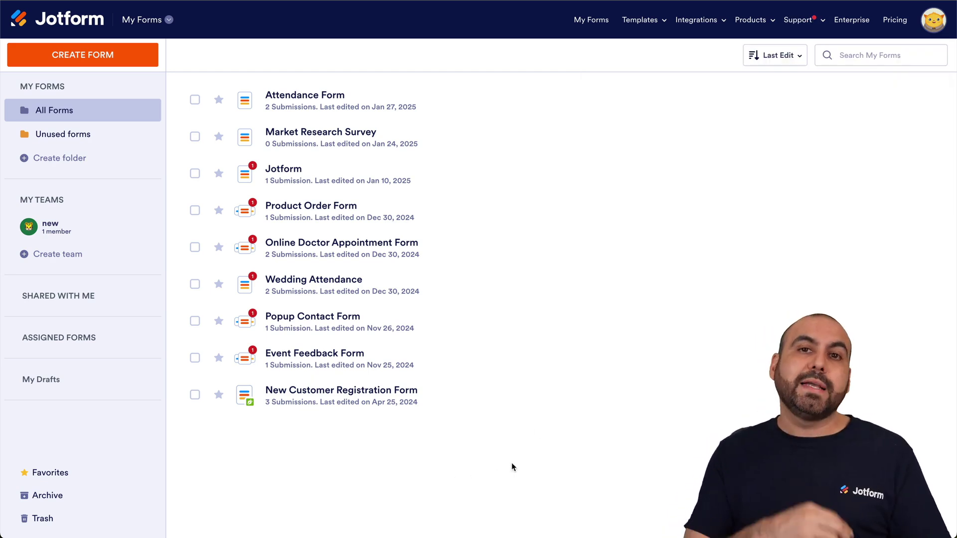
Search Jotform's form templates for 'rating' and preview the Evaluation Survey Form
mouse_move(641, 24)
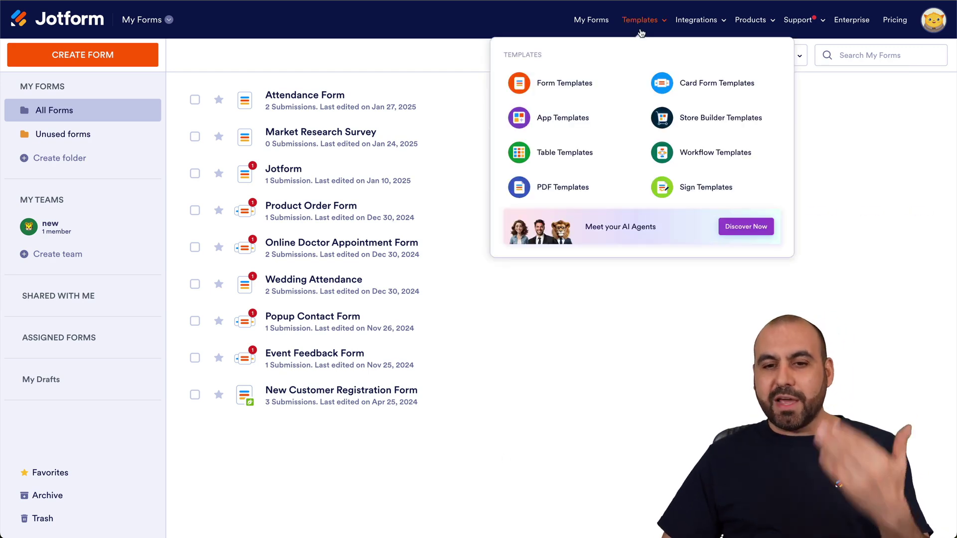
left_click(555, 82)
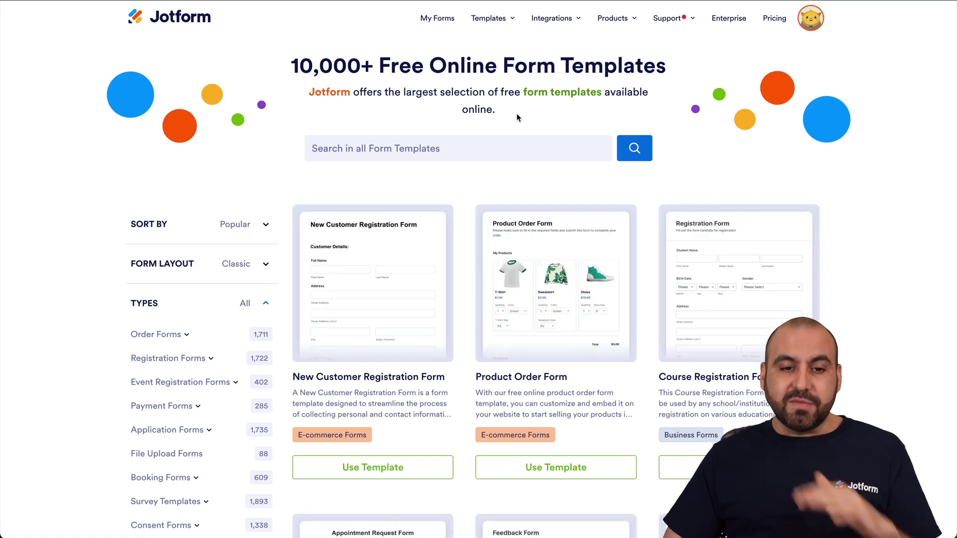
left_click(435, 143)
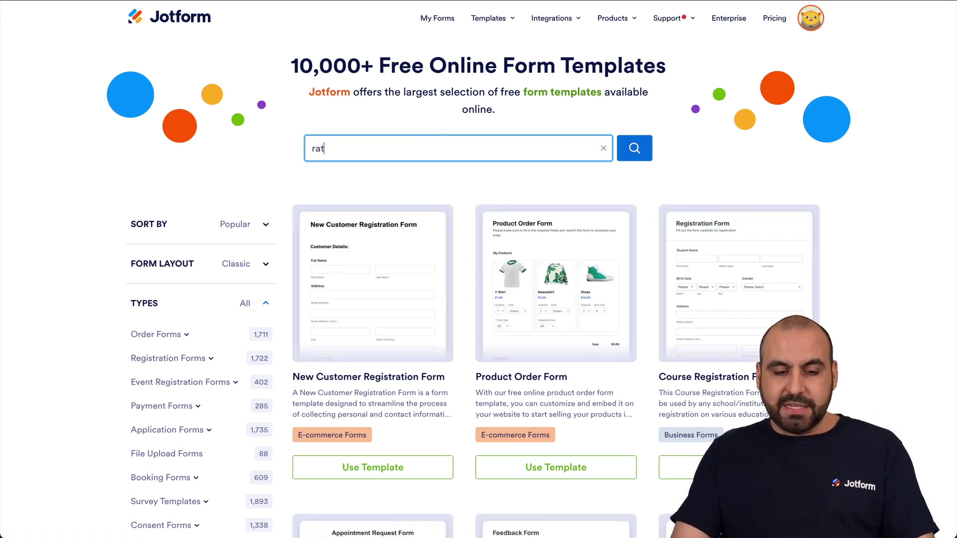
left_click(630, 148)
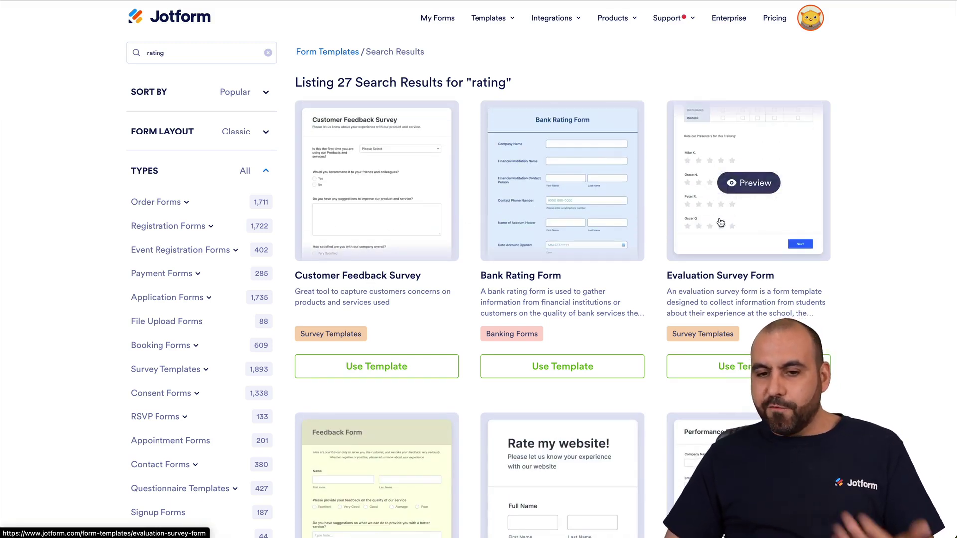
left_click(718, 234)
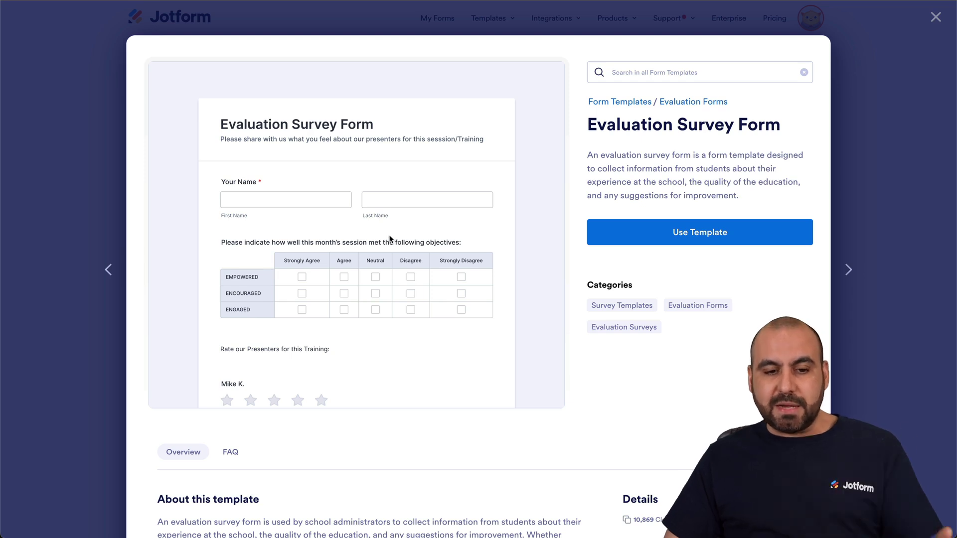
Test the preview (Neutral for ENCOURAGED, Grace N. 4 stars, Peter R. 3 stars) and use the template
scroll(389, 239, "down", 4)
scroll(389, 239, "up", 4)
left_click(387, 203)
left_click(375, 305)
scroll(380, 328, "down", 4)
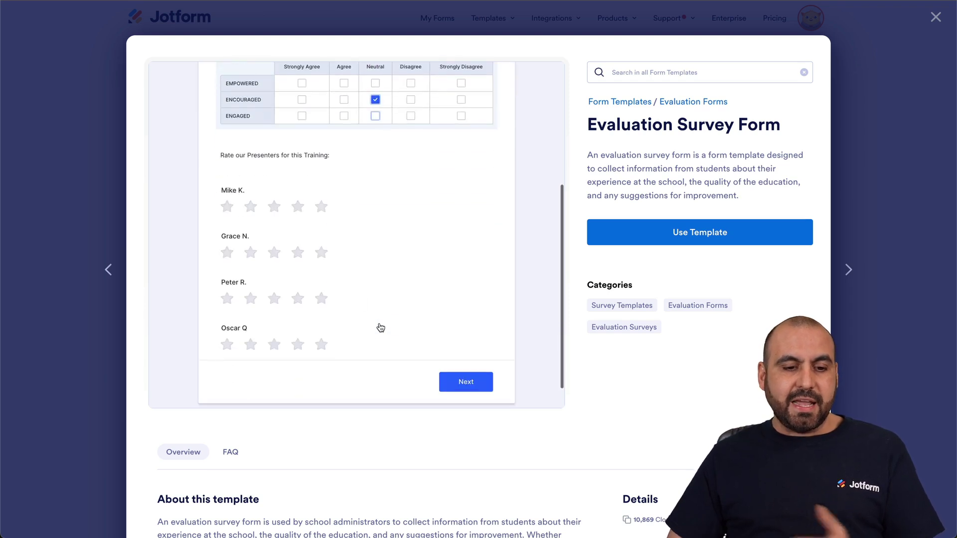
left_click(296, 254)
left_click(273, 300)
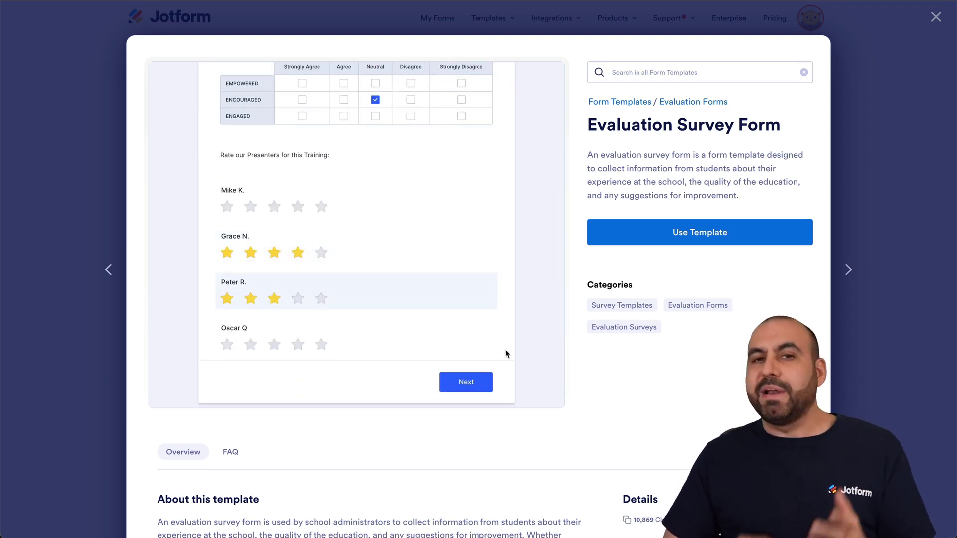
left_click(685, 236)
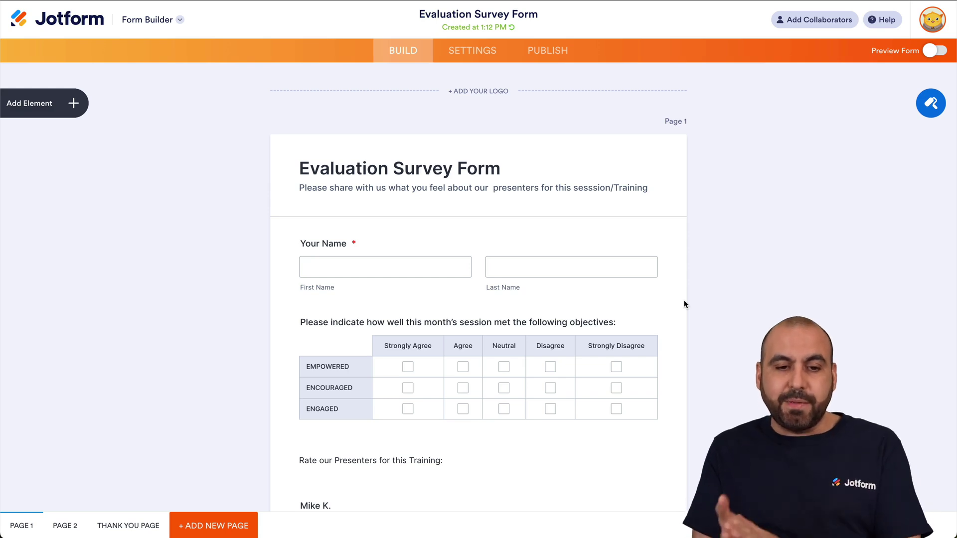
Review the new form, then list the Basic form elements down to Scale Rating
scroll(483, 239, "down", 5)
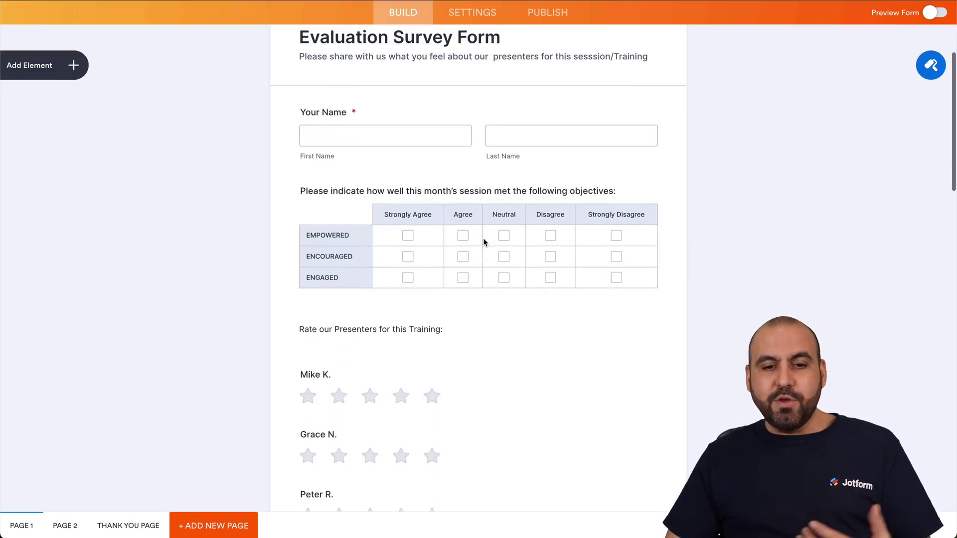
scroll(483, 243, "up", 5)
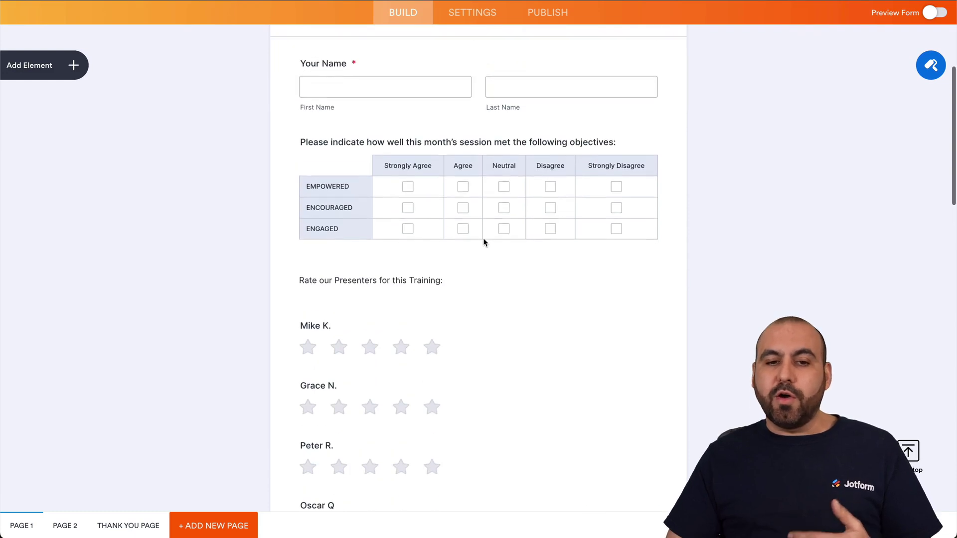
left_click(67, 110)
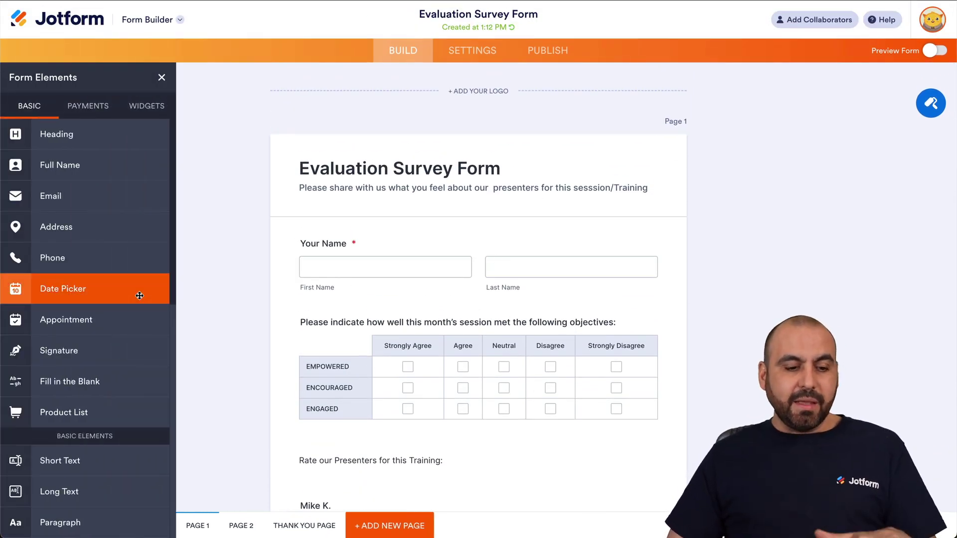
scroll(140, 296, "down", 9)
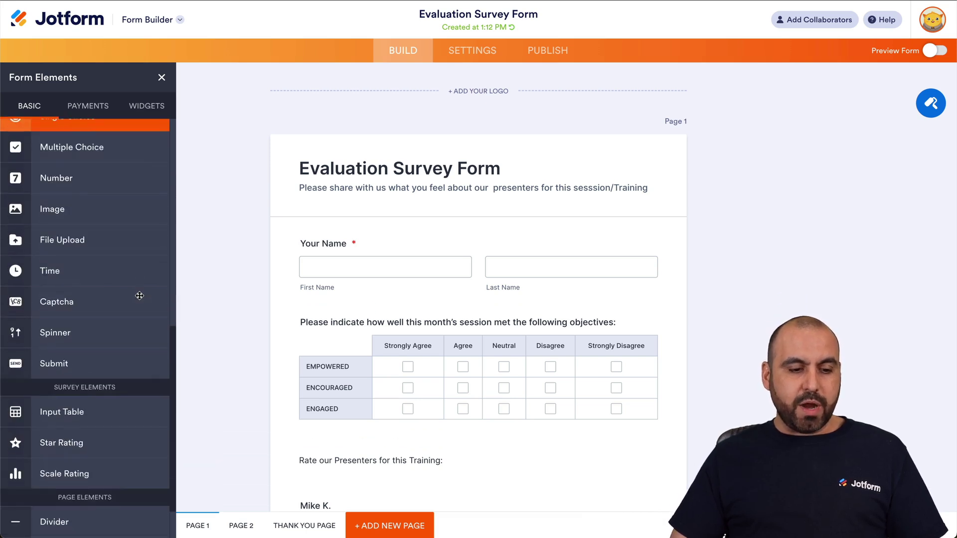
scroll(139, 295, "down", 1)
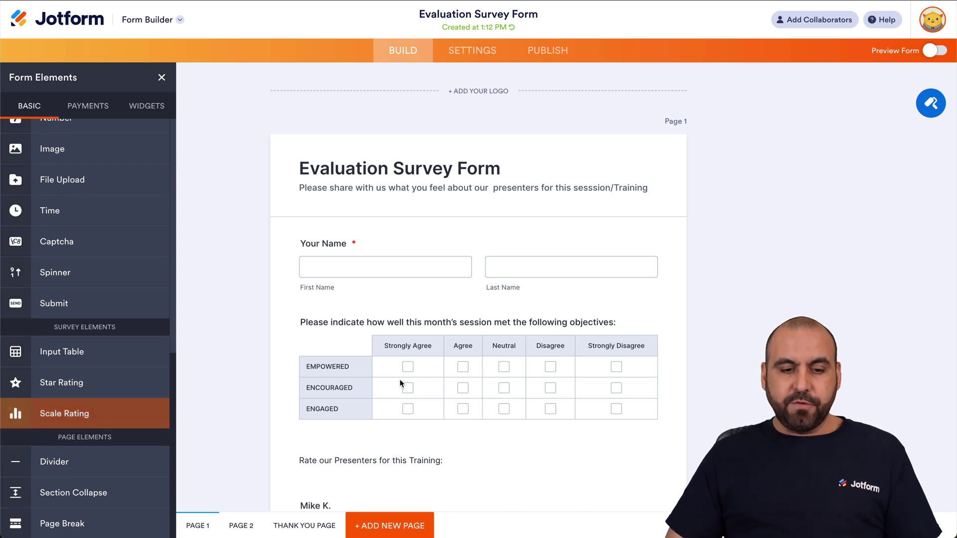
Add a Scale Rating question 'Was the event helpful for your business?' below the Oscar Q rating
scroll(384, 368, "down", 6)
left_click_drag(116, 418, 432, 426)
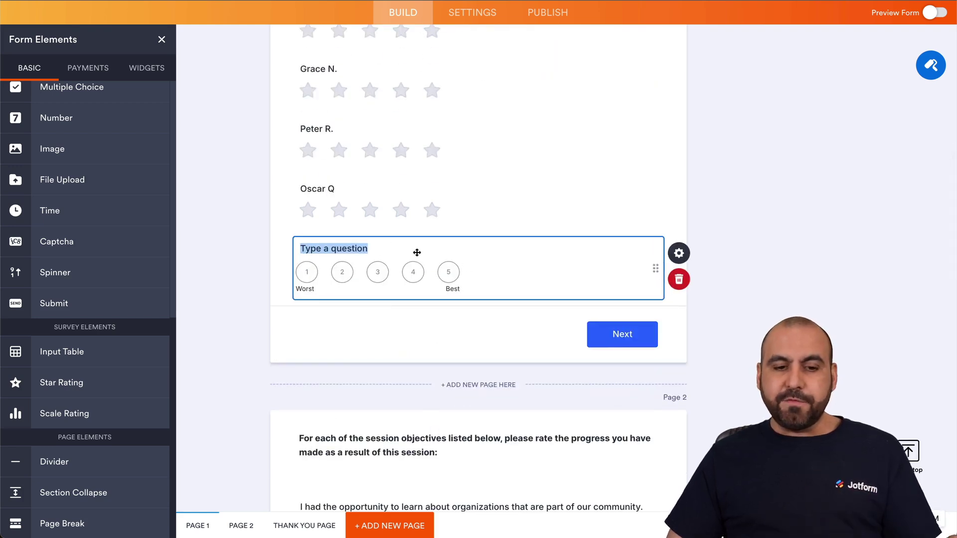
type("Was the event helpful for your business?")
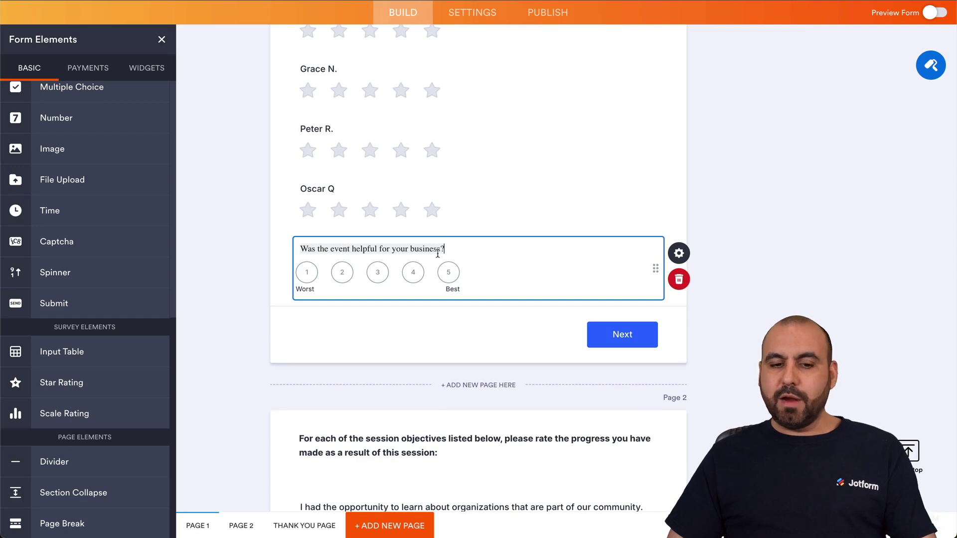
left_click(264, 278)
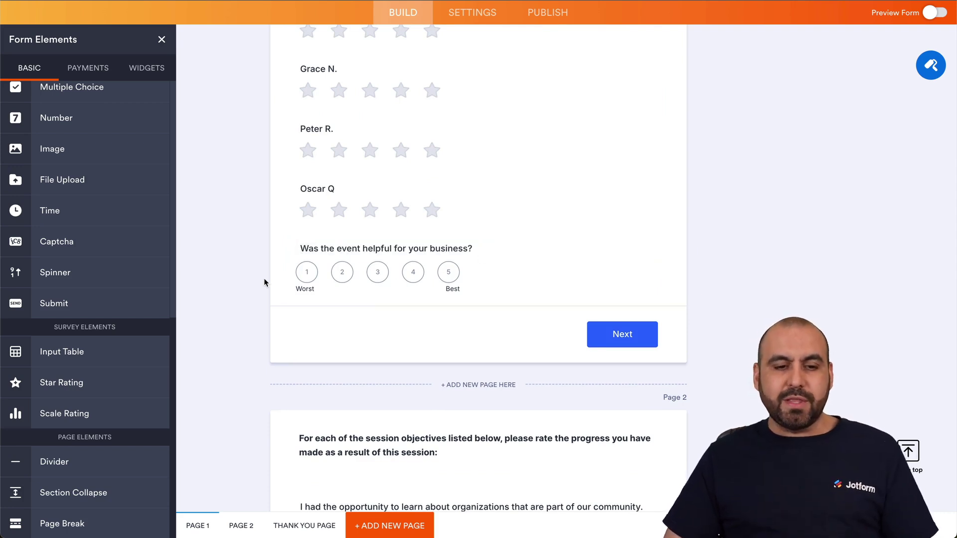
left_click(487, 277)
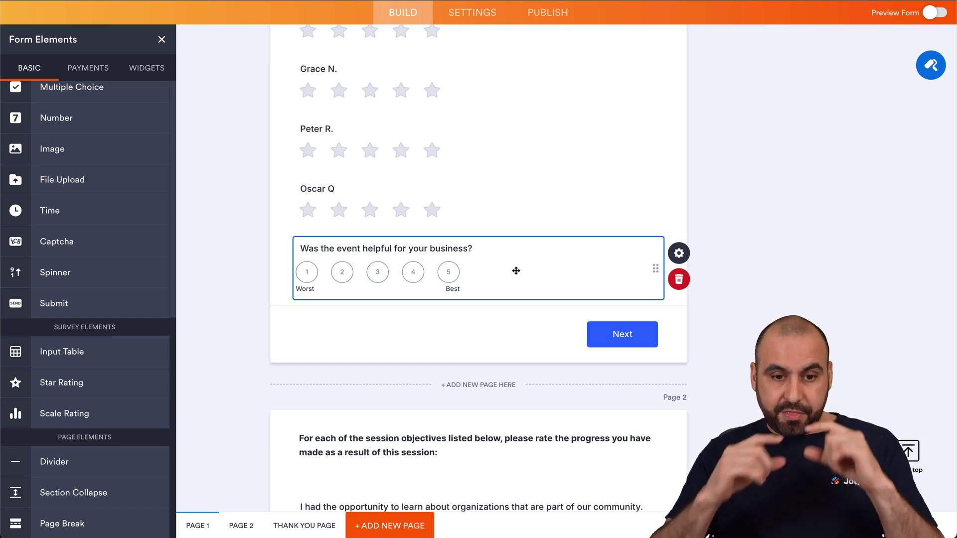
left_click(690, 255)
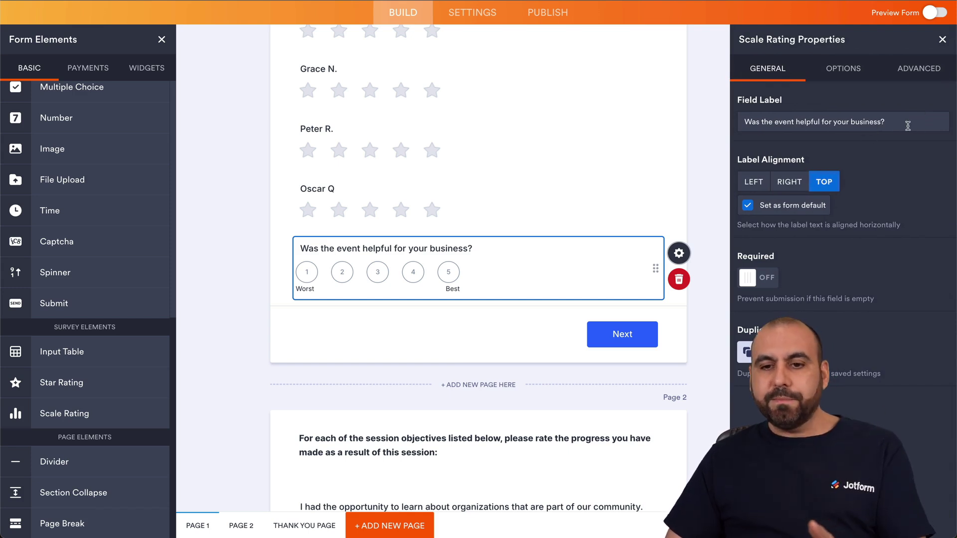
Set the scale rating's Highest Rating Value to 10, then close its properties
left_click(841, 75)
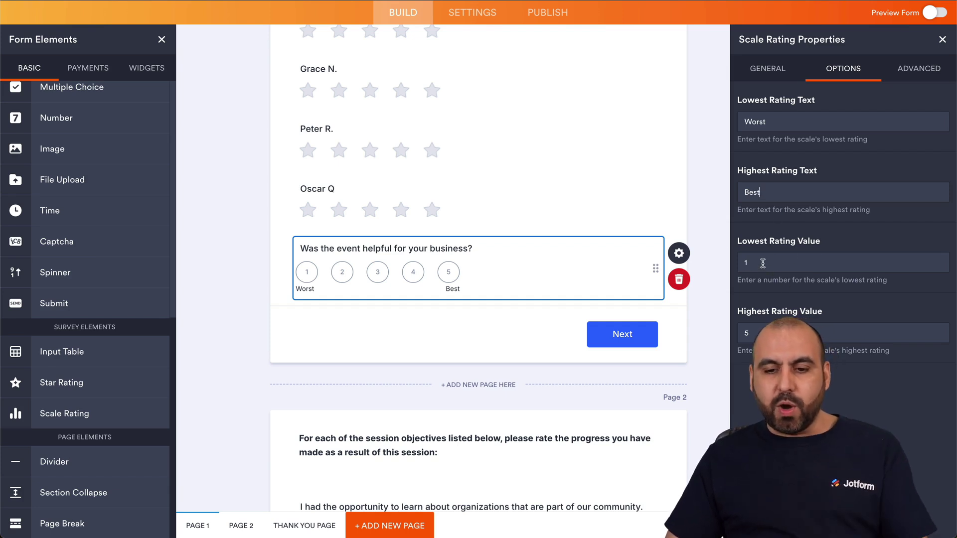
type("10")
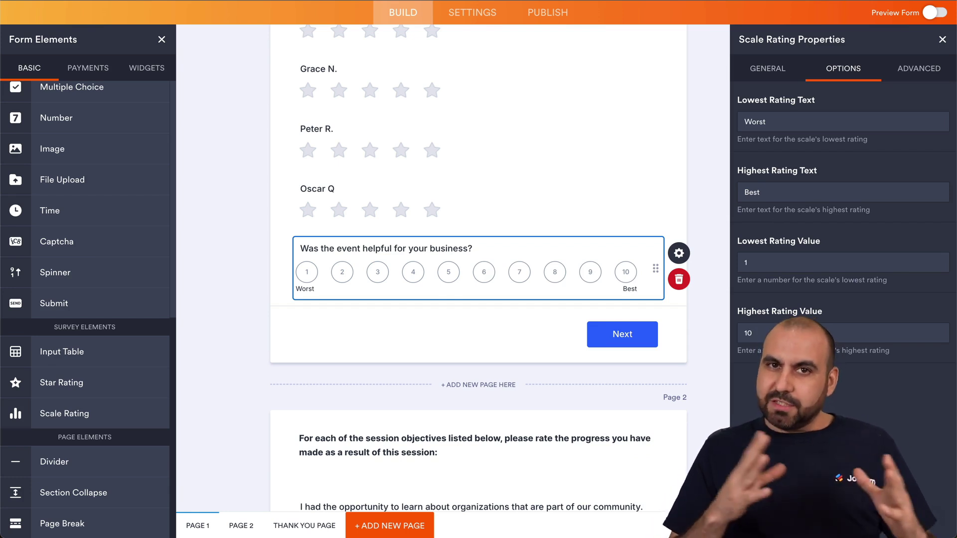
left_click(901, 74)
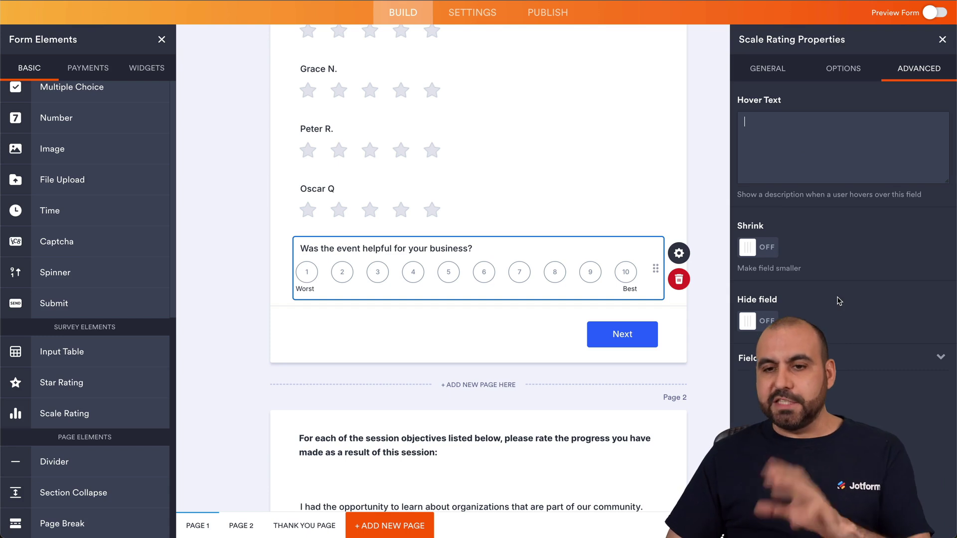
left_click(776, 73)
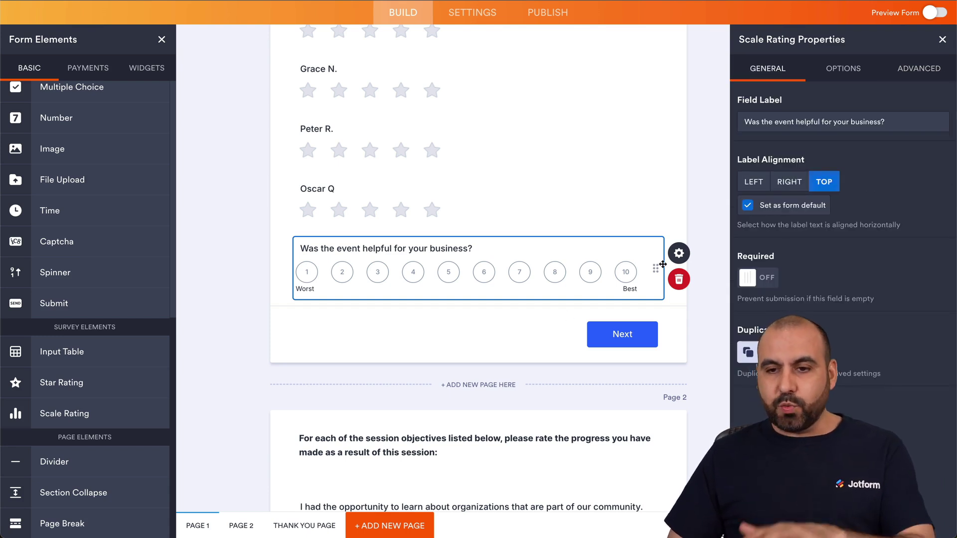
left_click(941, 40)
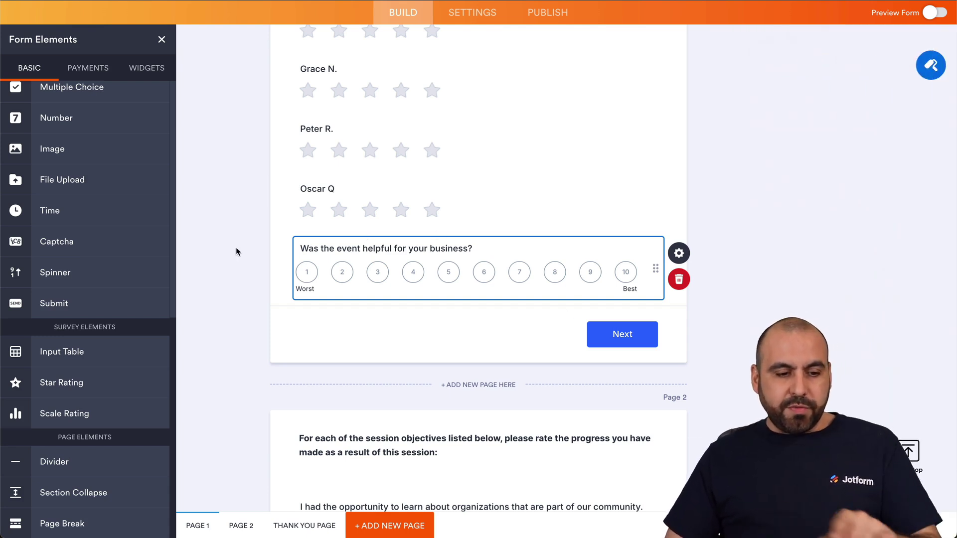
Add a Star Rating question under the scale question with the same helpfulness wording
left_click_drag(100, 379, 427, 309)
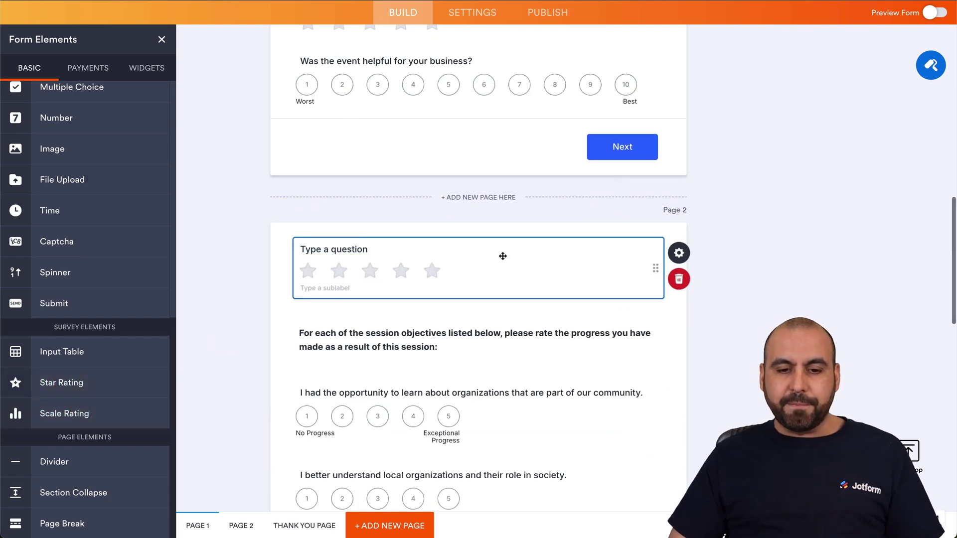
scroll(491, 158, "up", 4)
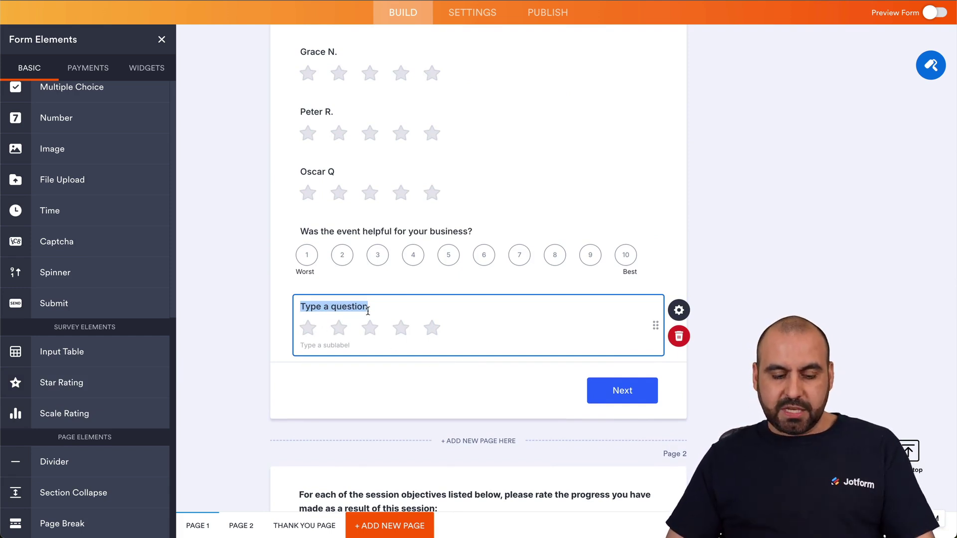
type("Was the event helpful for your business?")
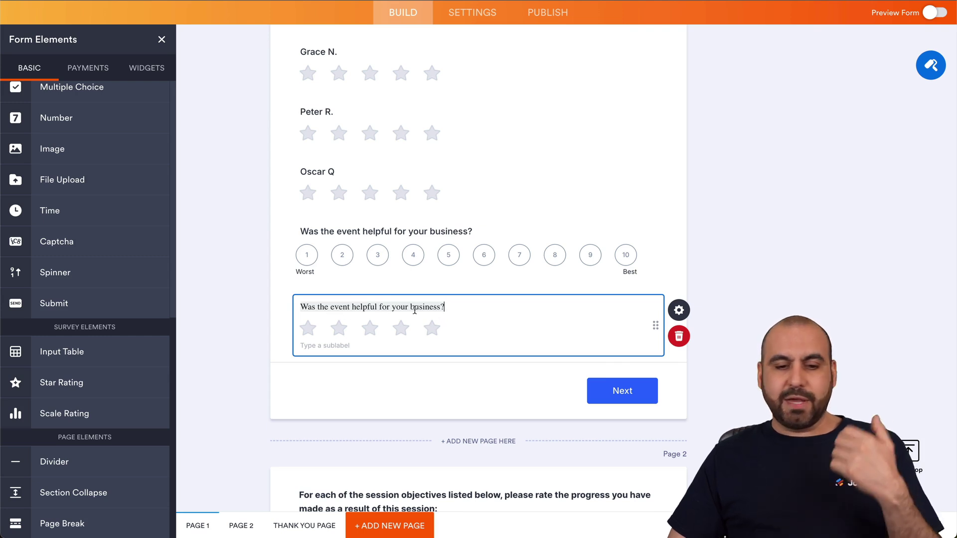
Switch the star rating's icon to lightning bolts and set its rating amount to 10
left_click(678, 311)
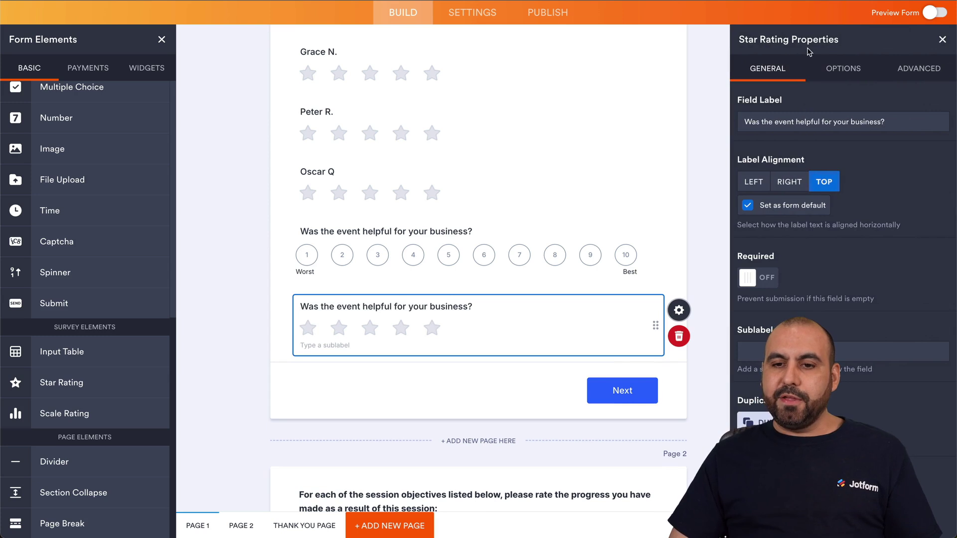
left_click(835, 64)
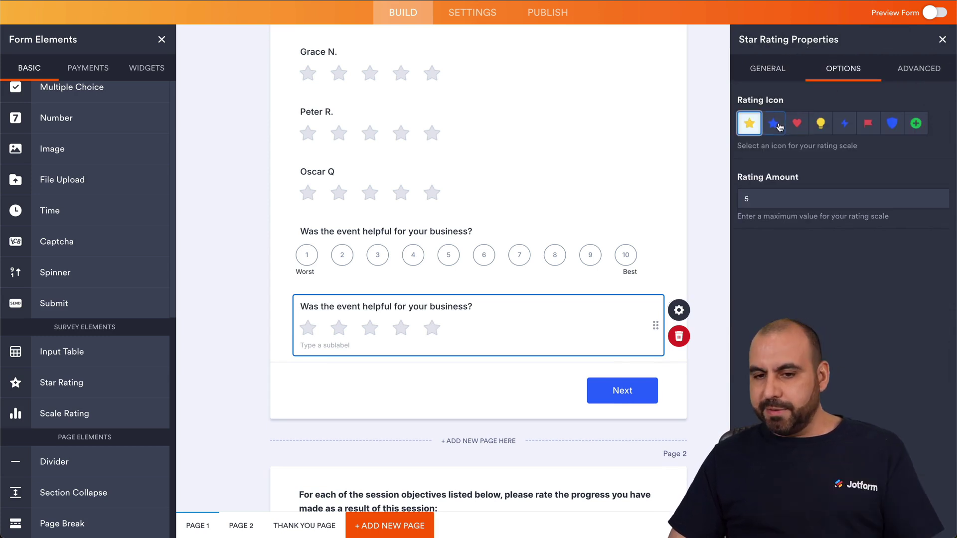
left_click(772, 124)
left_click(796, 125)
left_click(820, 125)
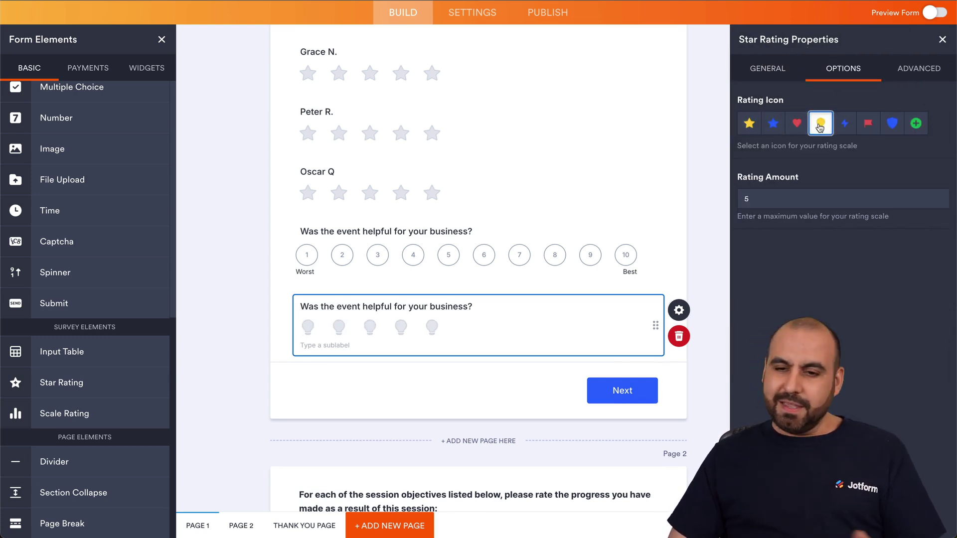
left_click(843, 123)
left_click(780, 197)
type("10")
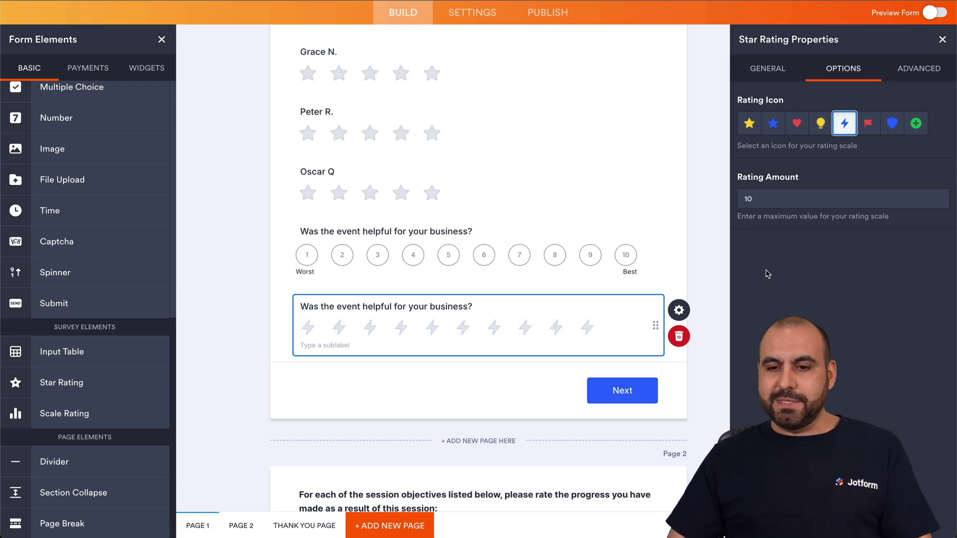
left_click(698, 271)
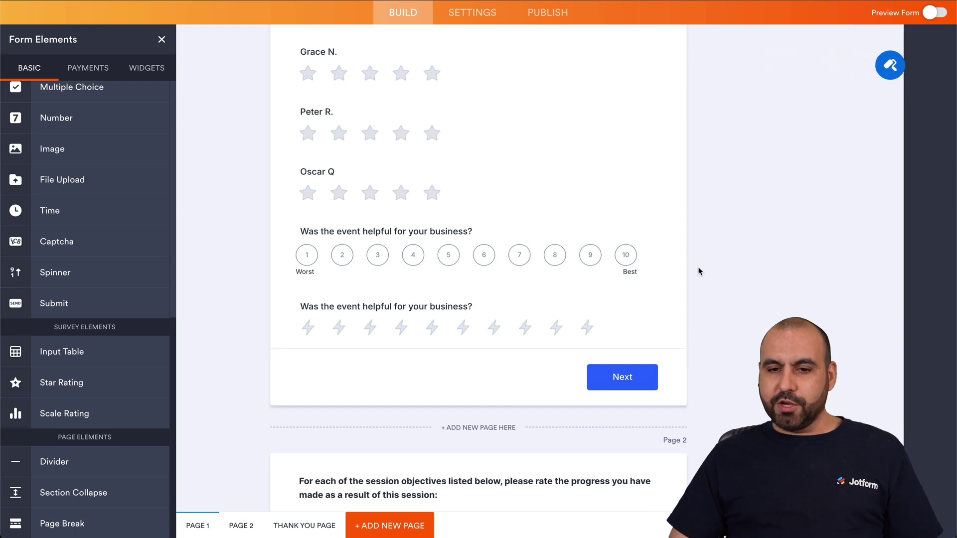
Preview the form, auto-fill it, rate the 1–10 scale 6, and submit a first test response
scroll(729, 278, "up", 10)
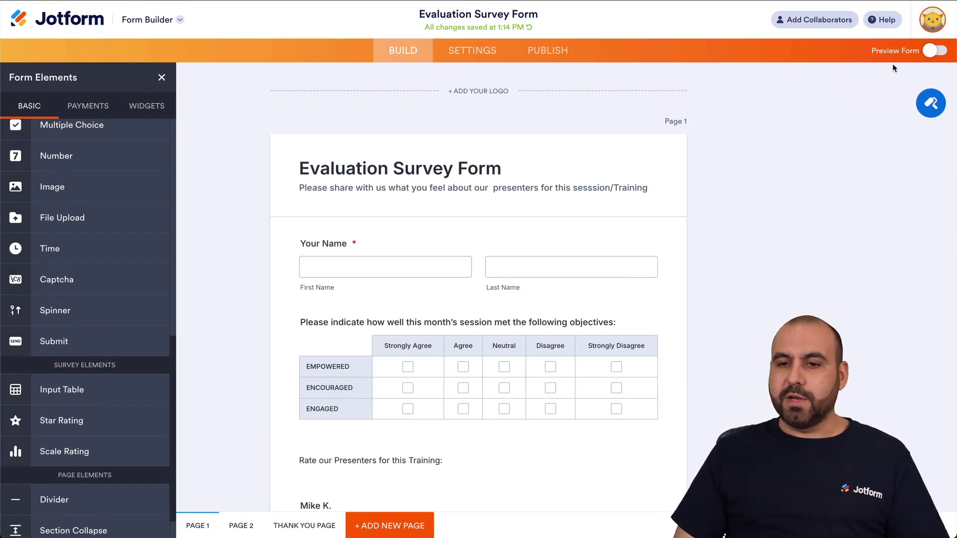
left_click(937, 50)
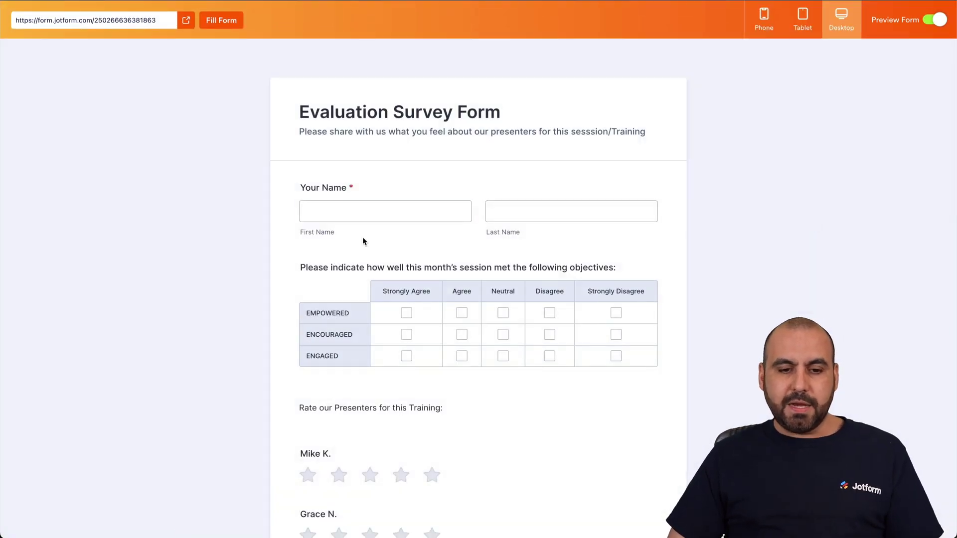
scroll(363, 239, "down", 4)
scroll(362, 239, "up", 4)
left_click(204, 15)
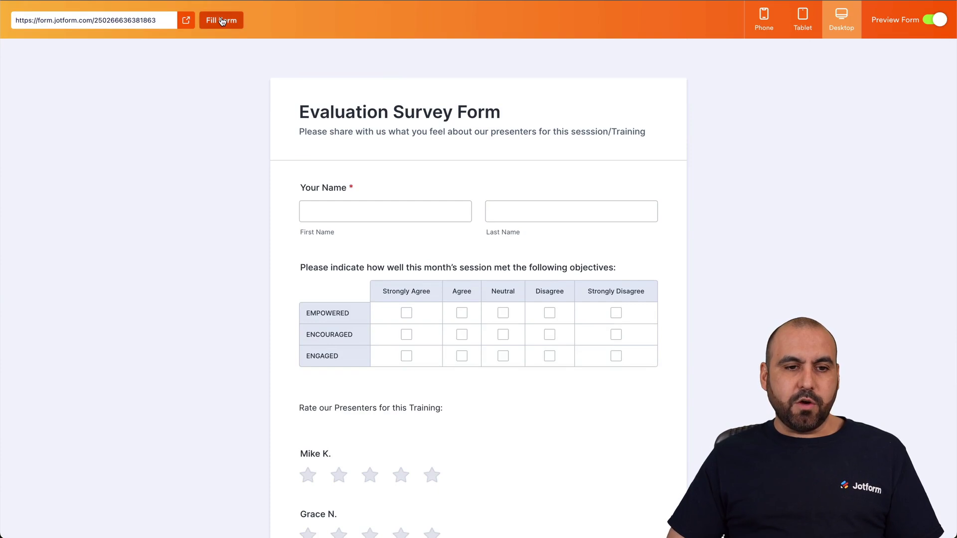
scroll(407, 336, "down", 6)
scroll(407, 336, "down", 2)
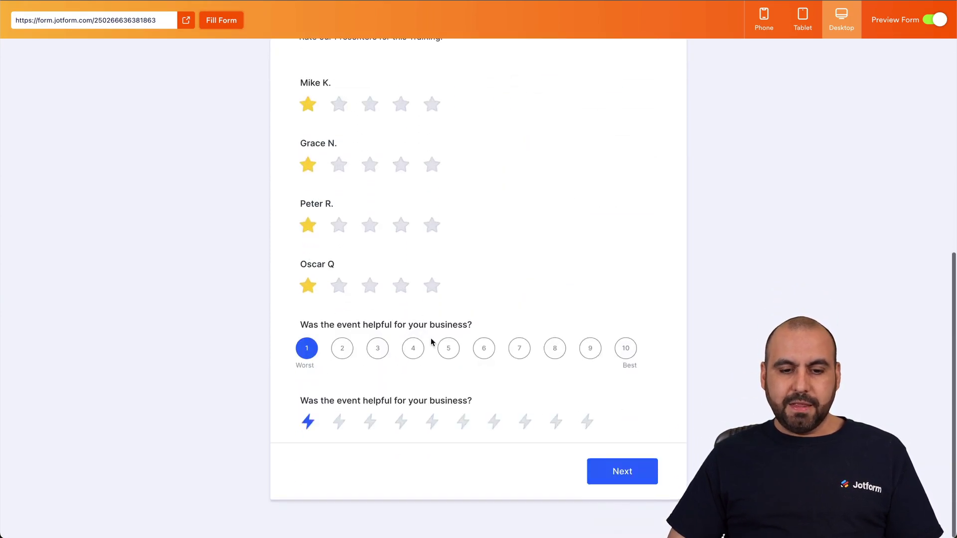
left_click(484, 348)
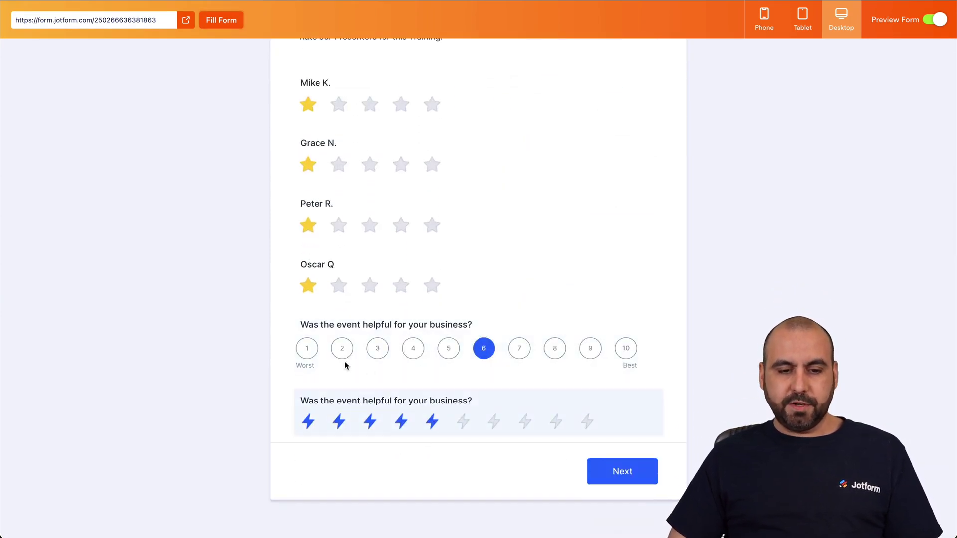
left_click(617, 471)
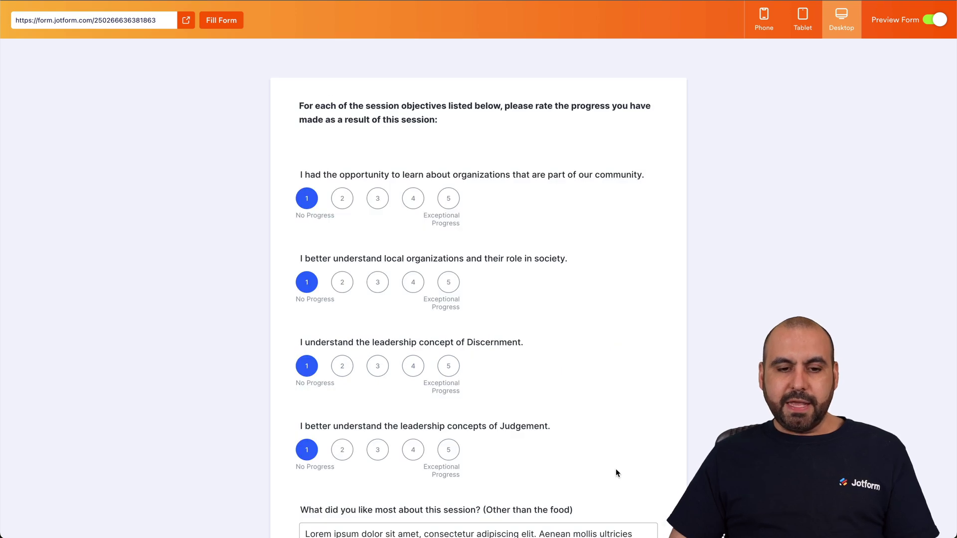
scroll(615, 473, "down", 10)
left_click(632, 472)
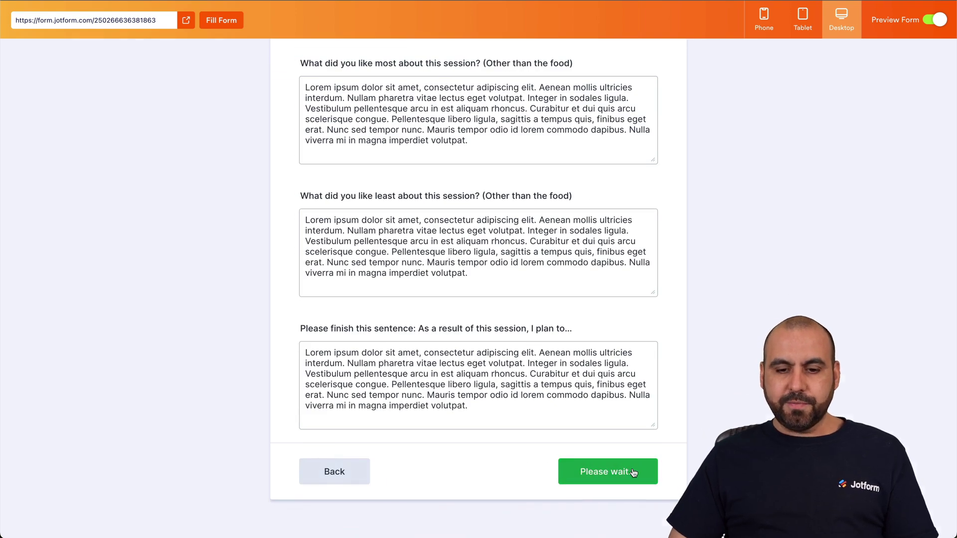
Preview the form again, auto-fill it, and submit a second test response
left_click(933, 20)
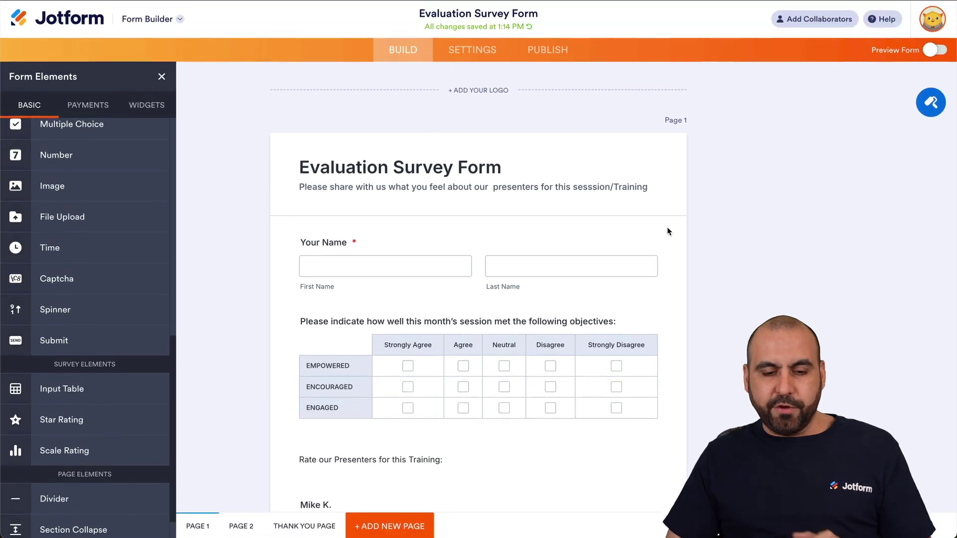
scroll(611, 374, "down", 6)
scroll(611, 373, "up", 6)
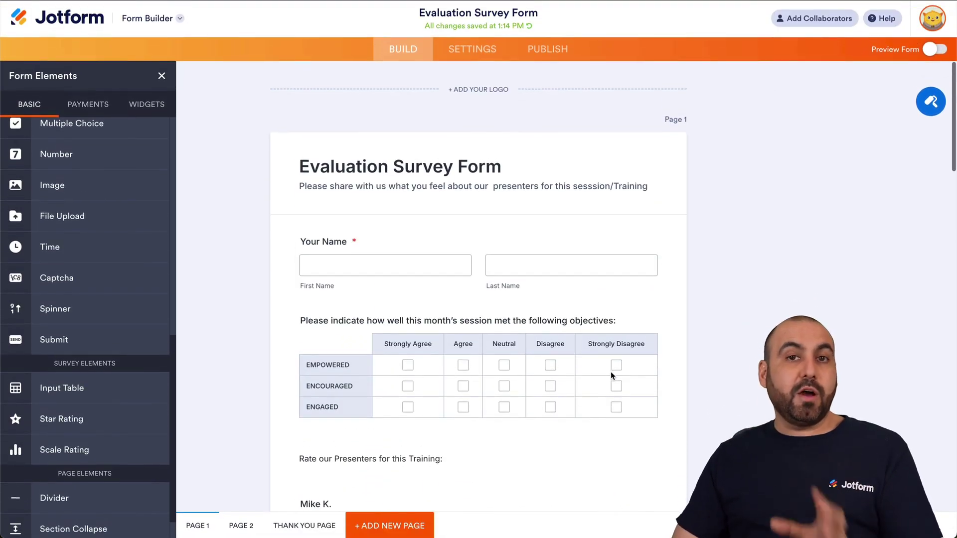
left_click(940, 51)
left_click(218, 20)
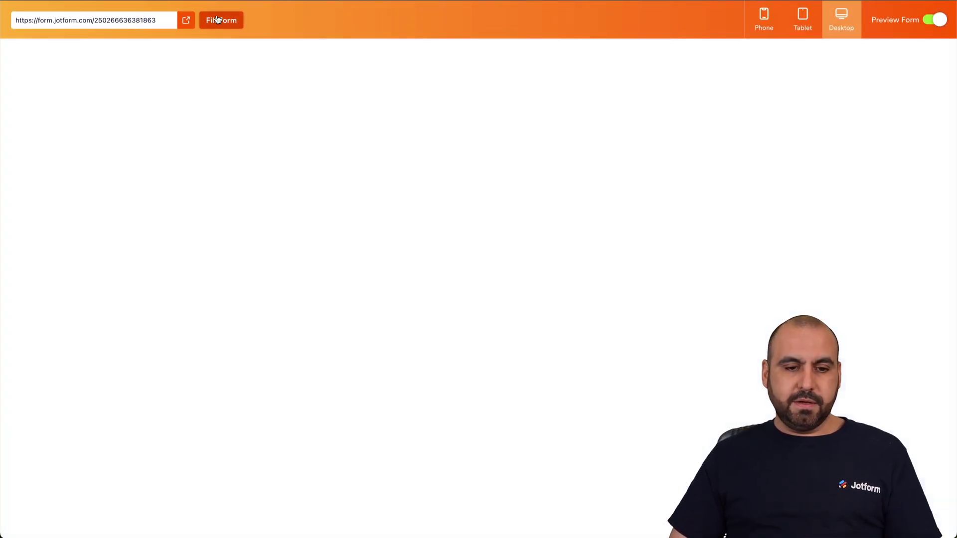
scroll(441, 387, "down", 7)
left_click(619, 465)
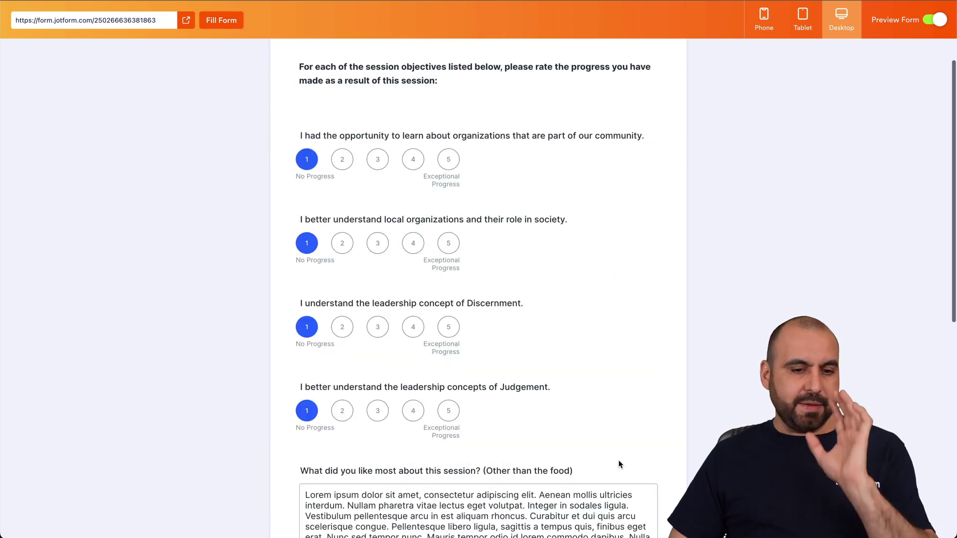
scroll(619, 464, "down", 8)
left_click(622, 473)
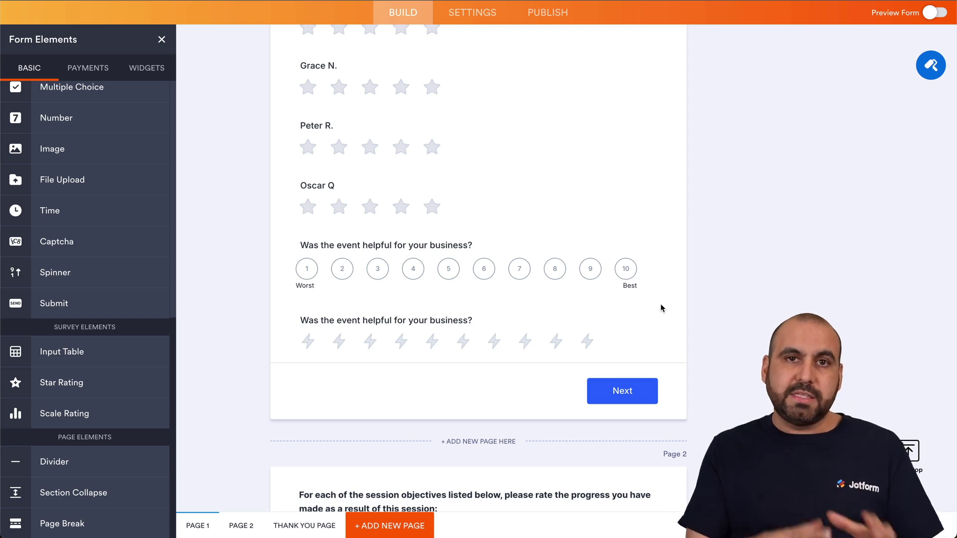
scroll(661, 308, "up", 10)
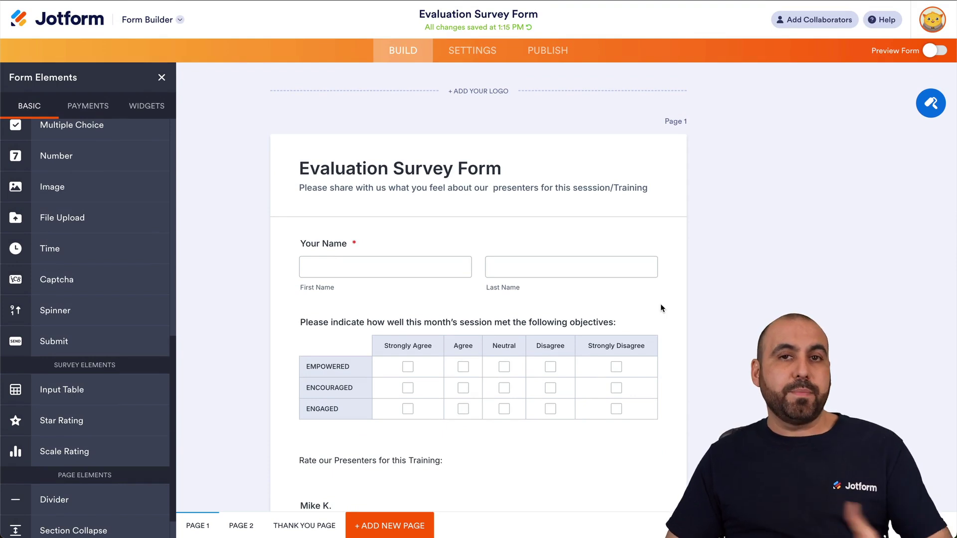
Open Tables and scroll right to the 1–10 helpfulness scores and lightning-bolt ratings
left_click(160, 20)
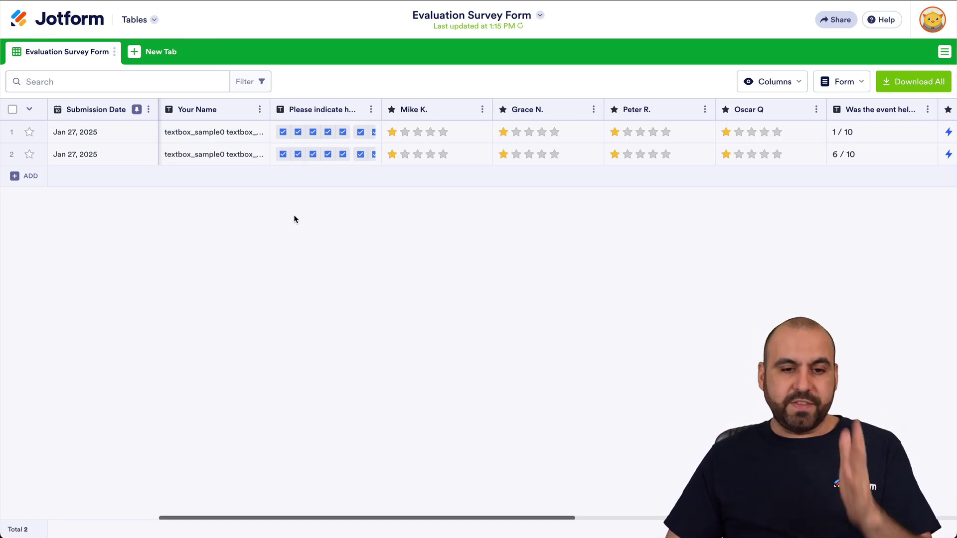
scroll(295, 219, "right", 5)
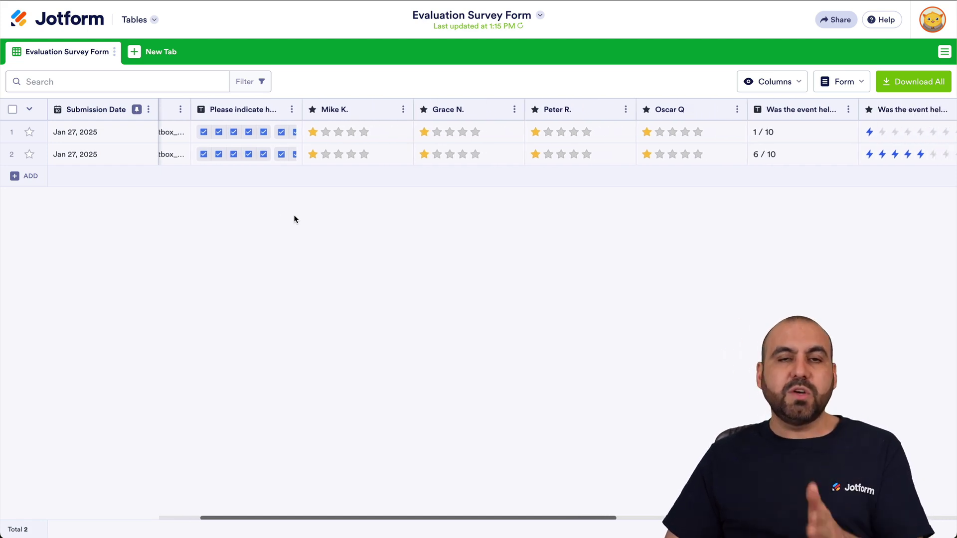
scroll(294, 219, "right", 10)
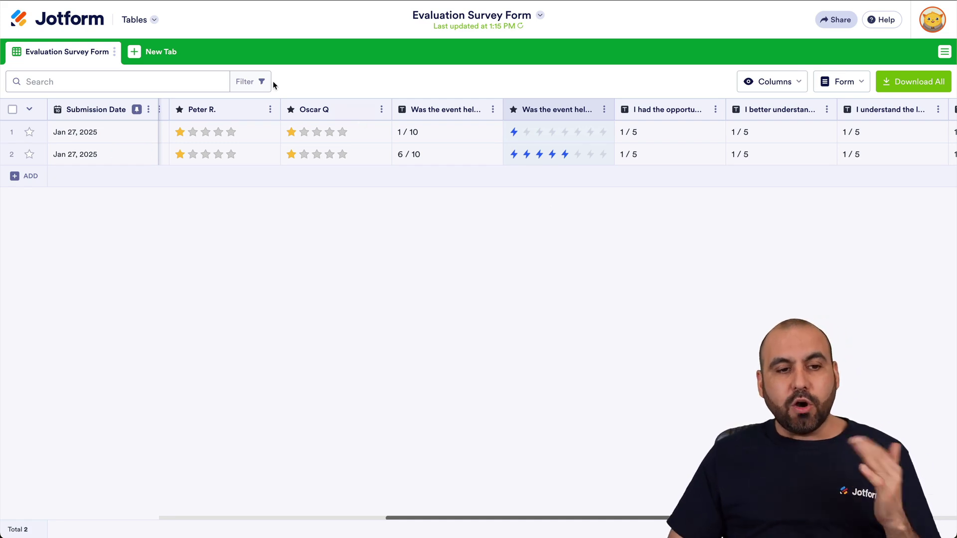
Create a new Compact Report tab for the Evaluation Survey Form
left_click(160, 55)
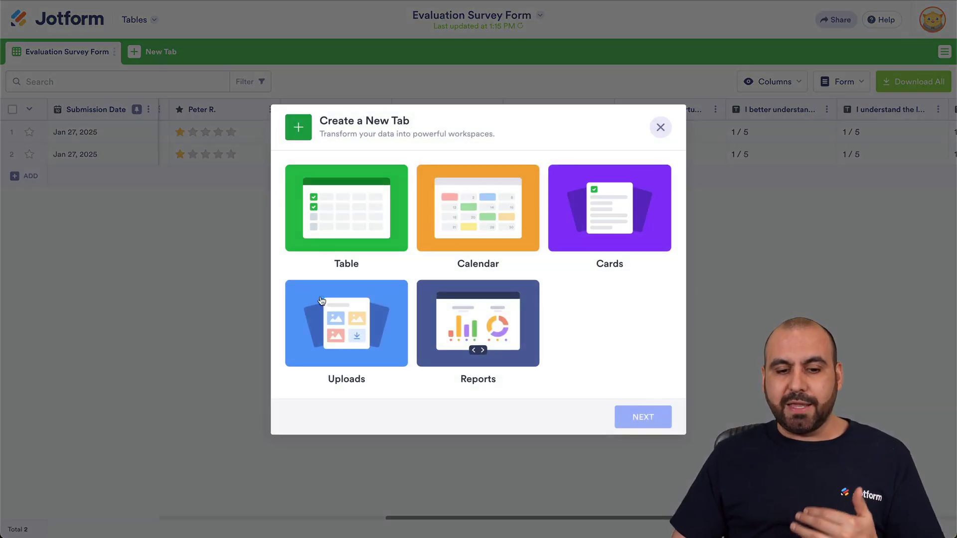
left_click(442, 335)
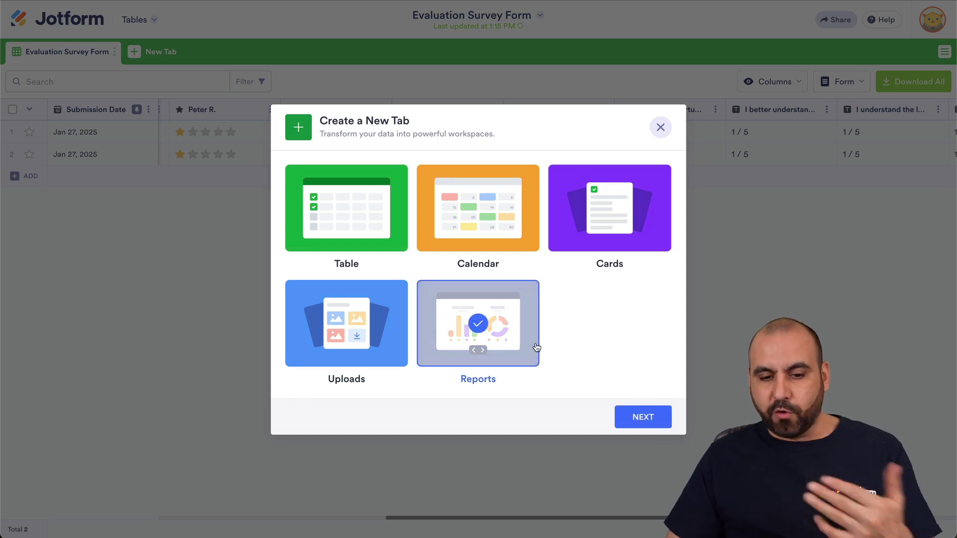
left_click(643, 416)
left_click(420, 144)
left_click(644, 498)
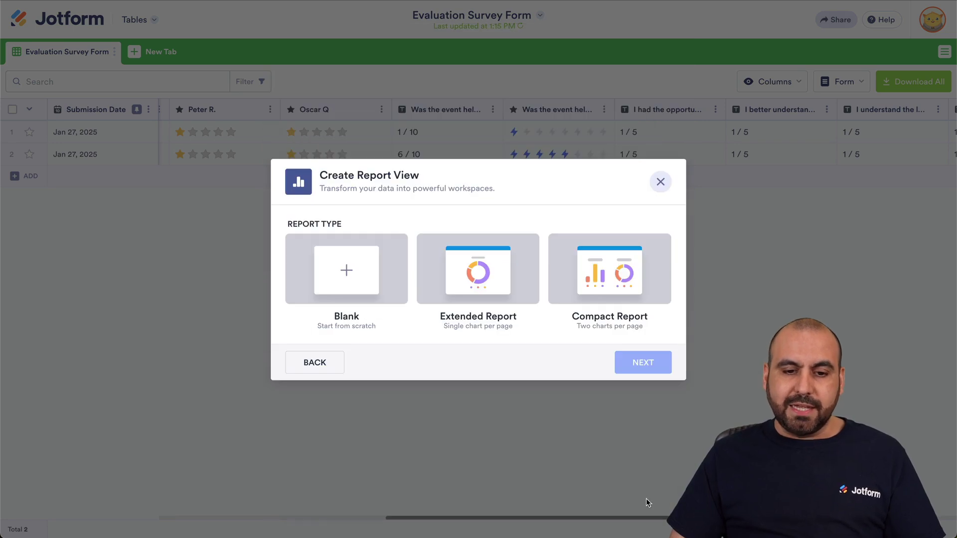
left_click(589, 270)
left_click(656, 363)
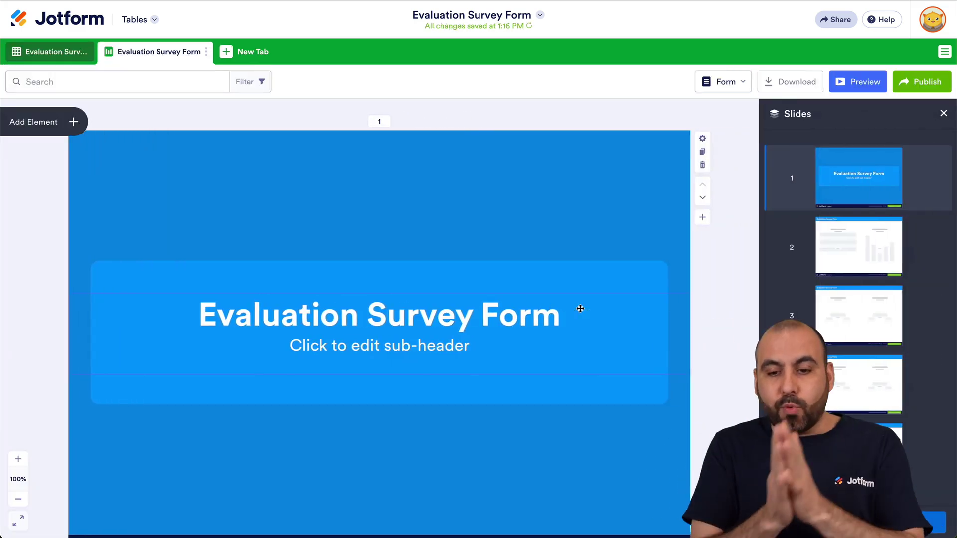
Scroll through the report's slides, then return to the submissions table tab
scroll(580, 309, "down", 10)
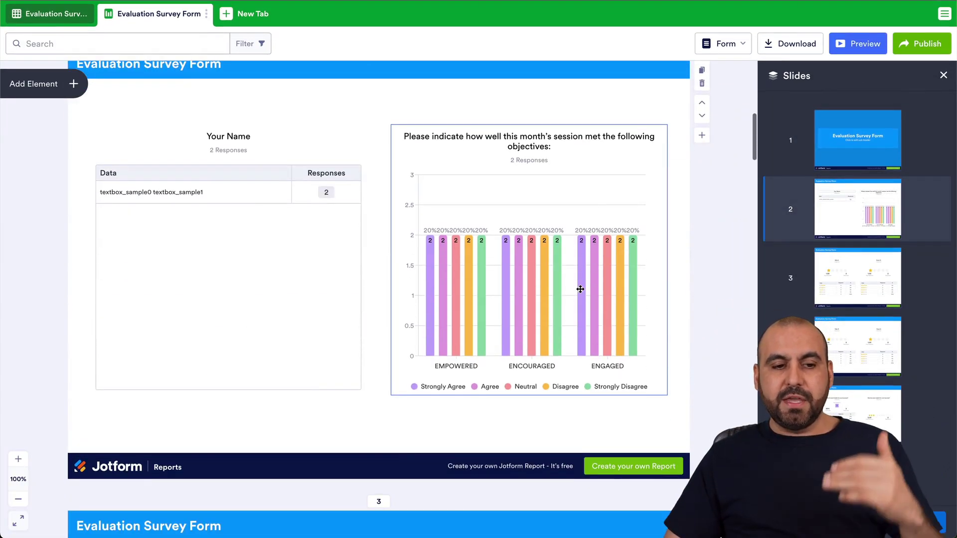
scroll(580, 289, "down", 20)
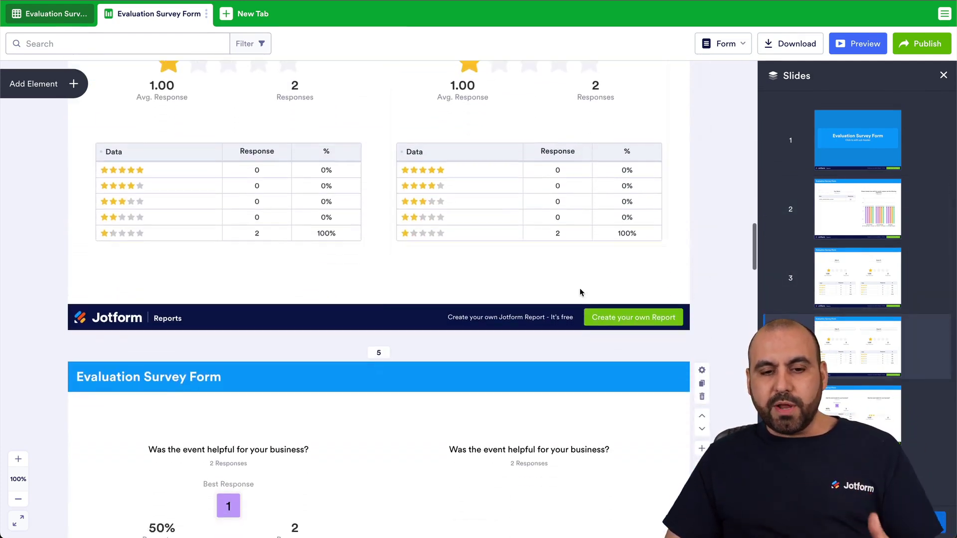
scroll(580, 289, "down", 10)
scroll(532, 434, "up", 15)
scroll(532, 436, "down", 3)
scroll(532, 435, "up", 20)
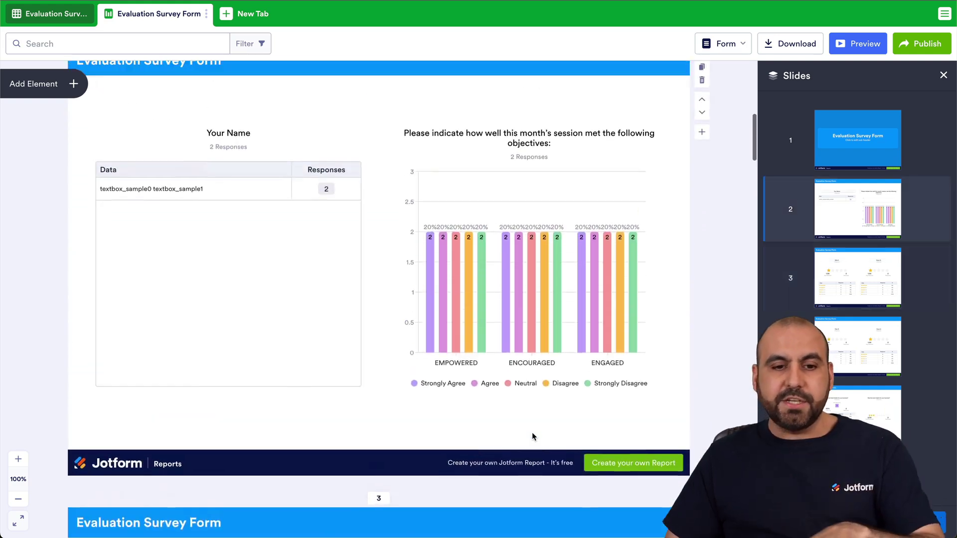
scroll(532, 433, "up", 8)
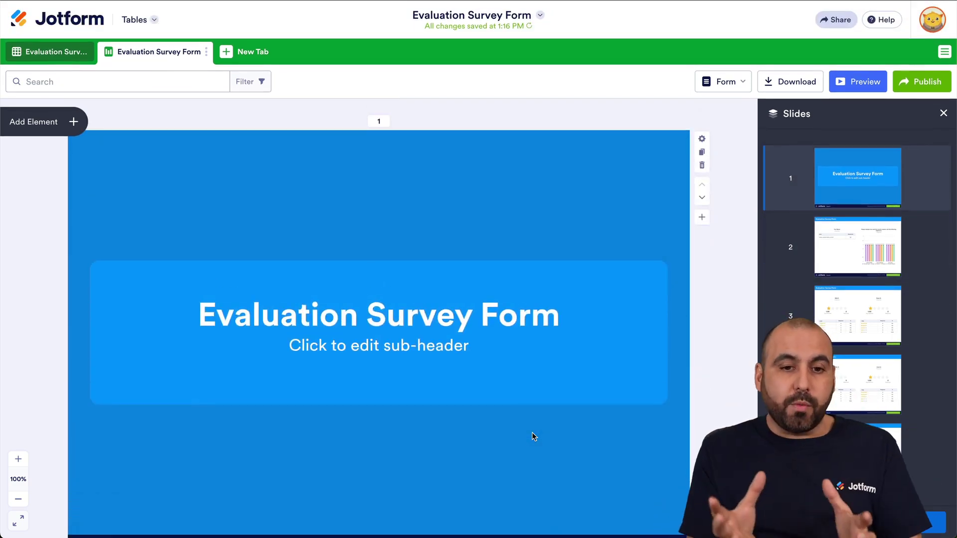
left_click(244, 55)
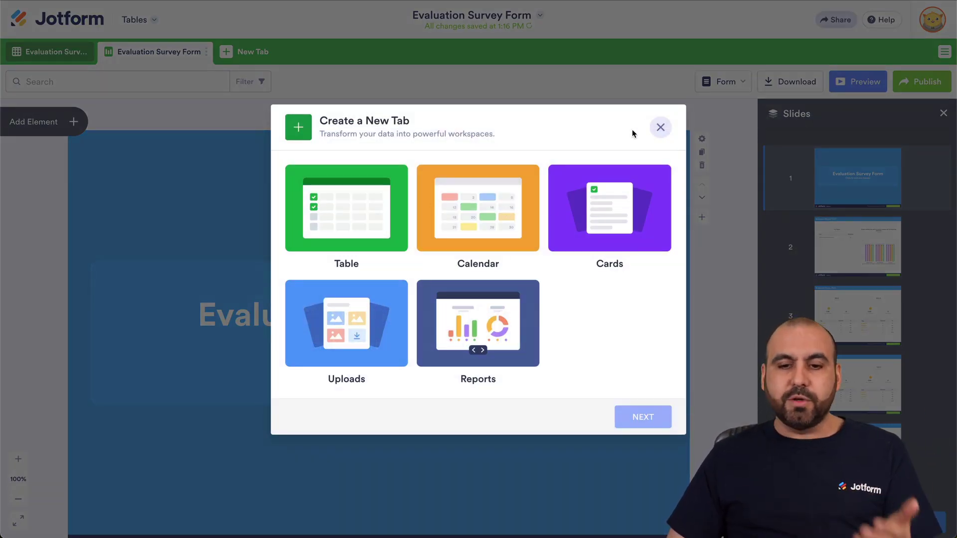
left_click(660, 127)
left_click(67, 45)
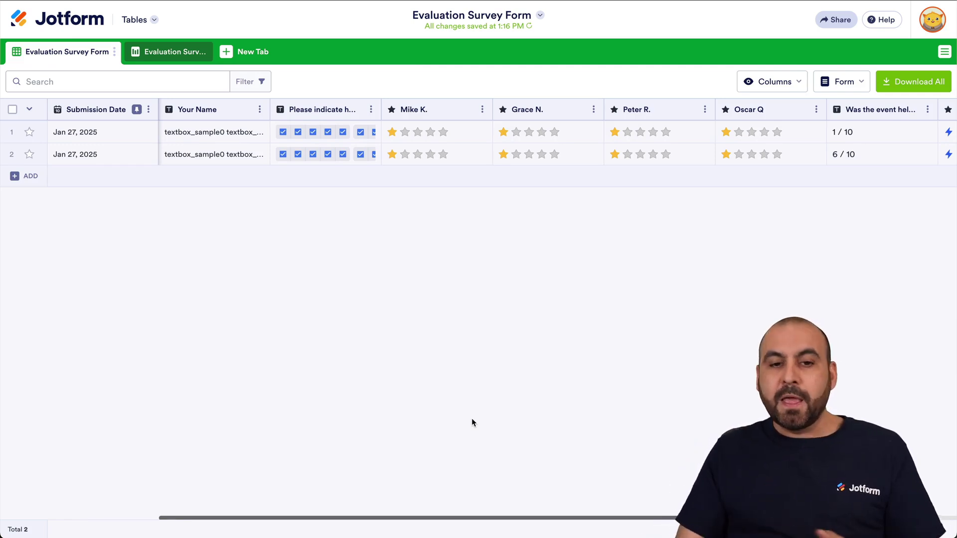
From My Forms, open the Evaluation Survey Form's submissions through its More menu
left_click(82, 18)
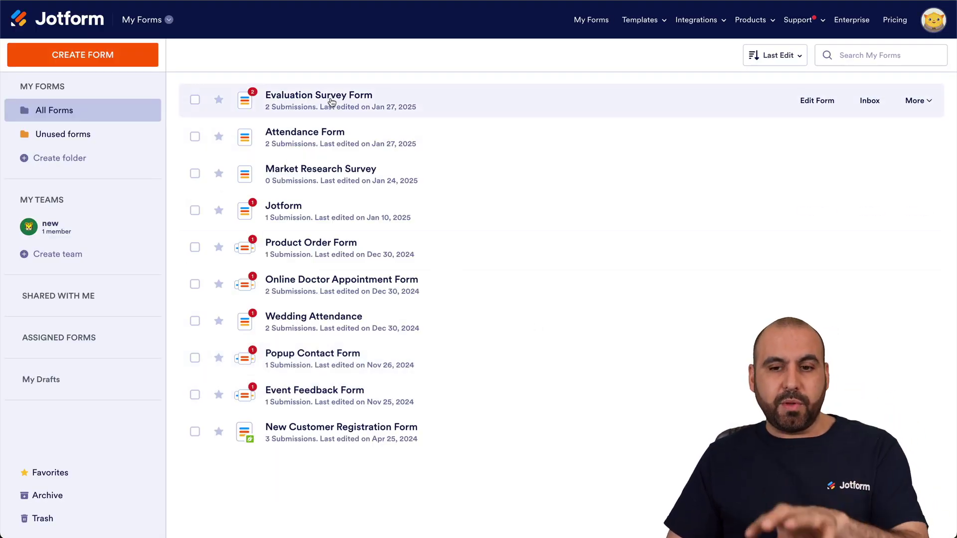
left_click(914, 100)
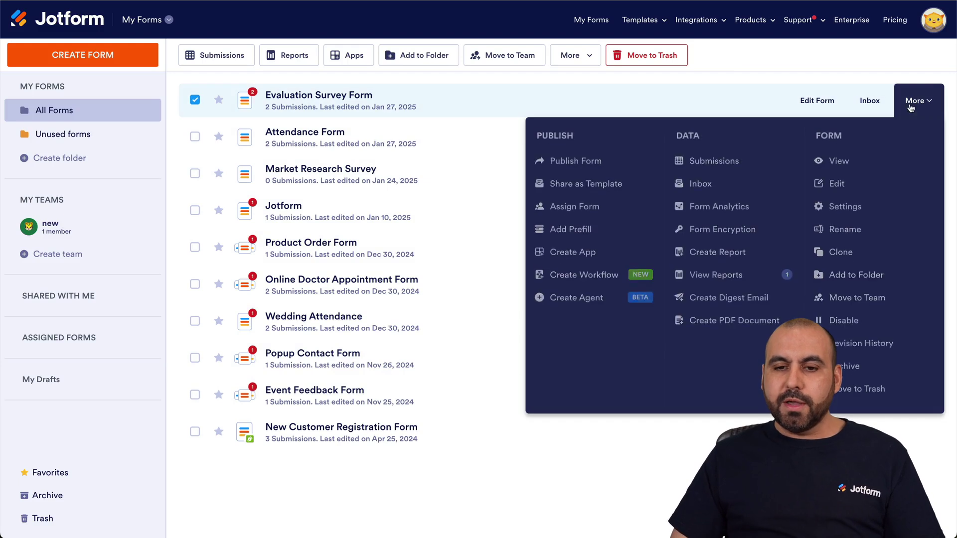
left_click(710, 160)
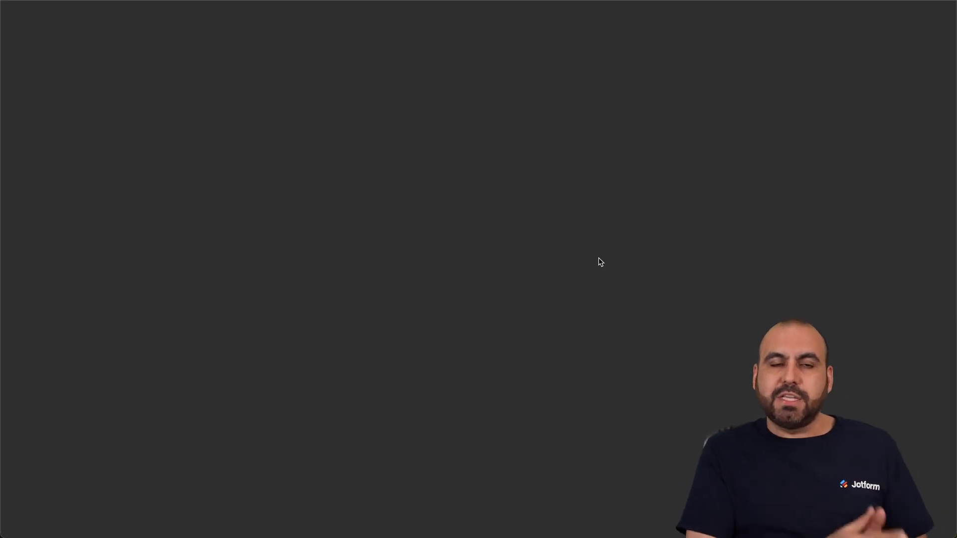